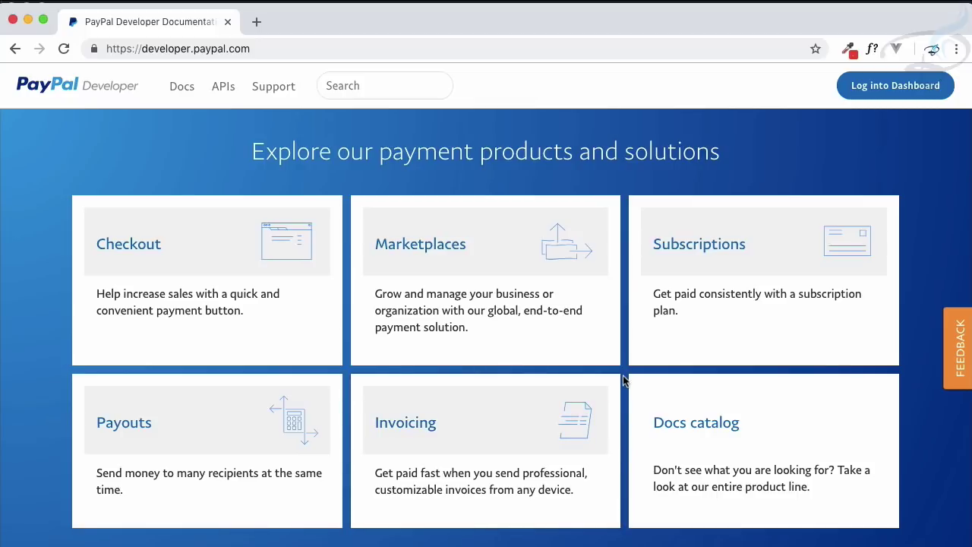
Step: Open the PayPal Checkout Overview documentation from the Checkout card on the developer home page
{"action": "left_click", "coordinate": [164, 242]}
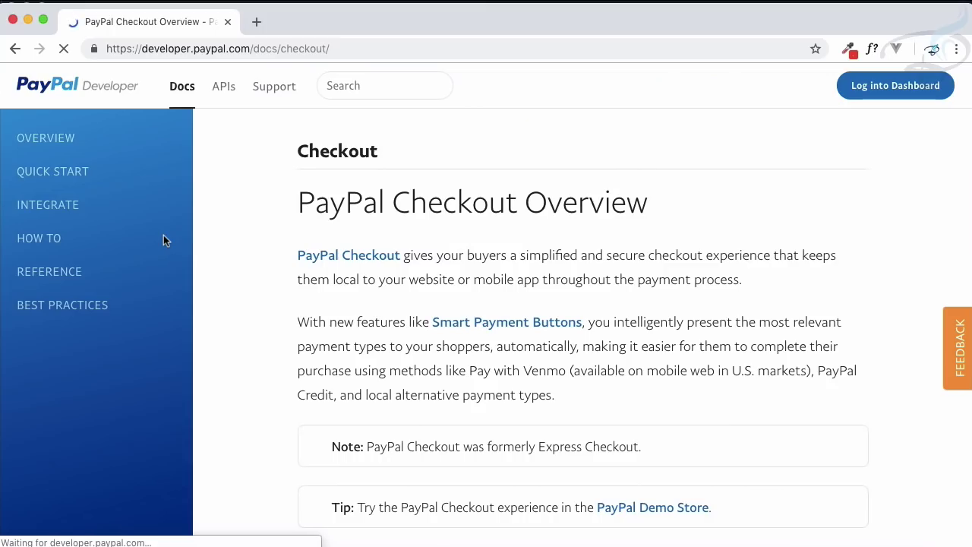
Step: Scroll the Checkout Overview down to the six-step payment flow diagram
{"action": "scroll", "coordinate": [260, 278], "scroll_direction": "down", "scroll_amount": 6}
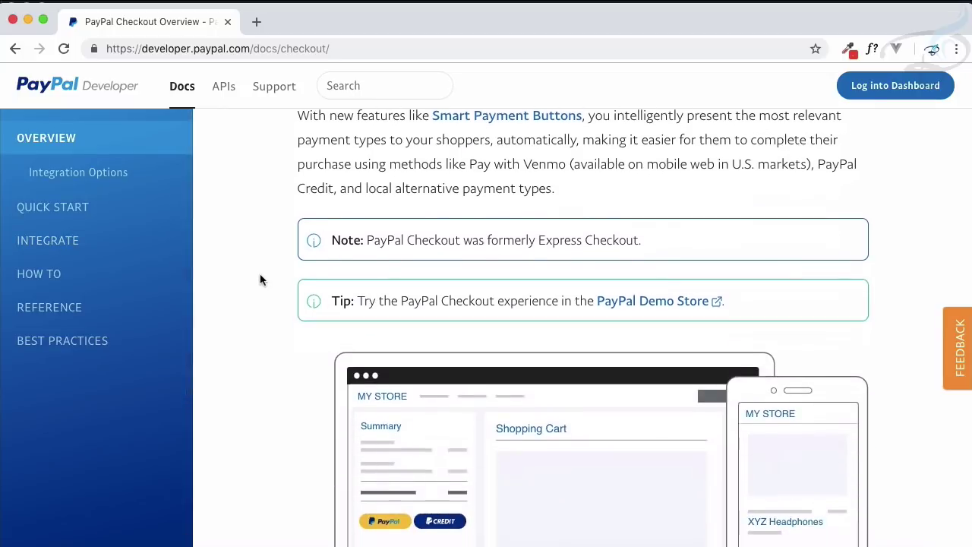
{"action": "scroll", "coordinate": [261, 279], "scroll_direction": "down", "scroll_amount": 5}
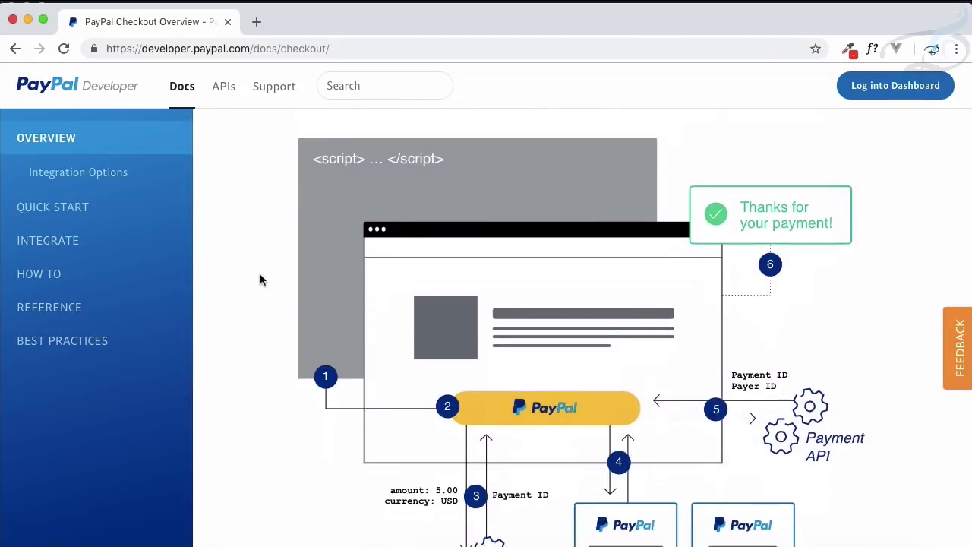
{"action": "scroll", "coordinate": [261, 279], "scroll_direction": "down", "scroll_amount": 1}
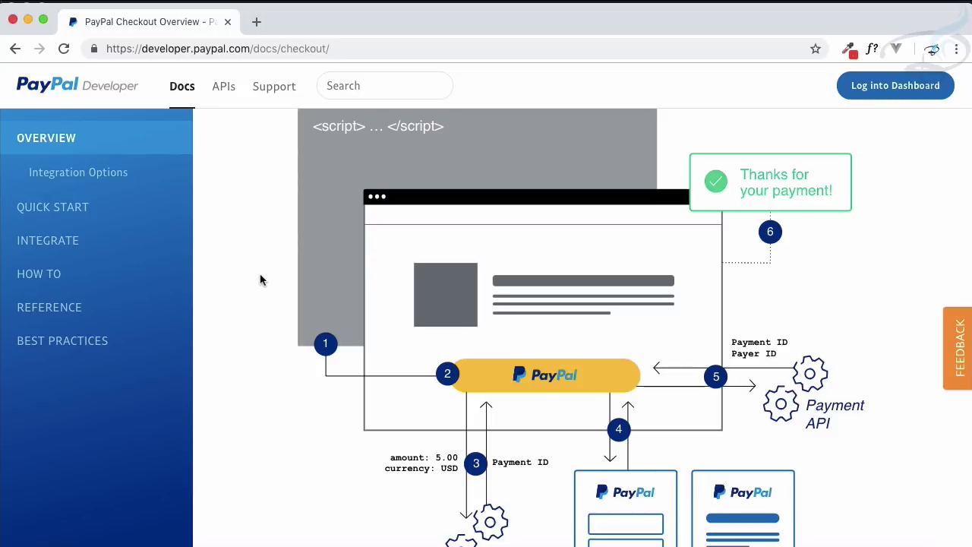
{"action": "scroll", "coordinate": [261, 280], "scroll_direction": "down", "scroll_amount": 1}
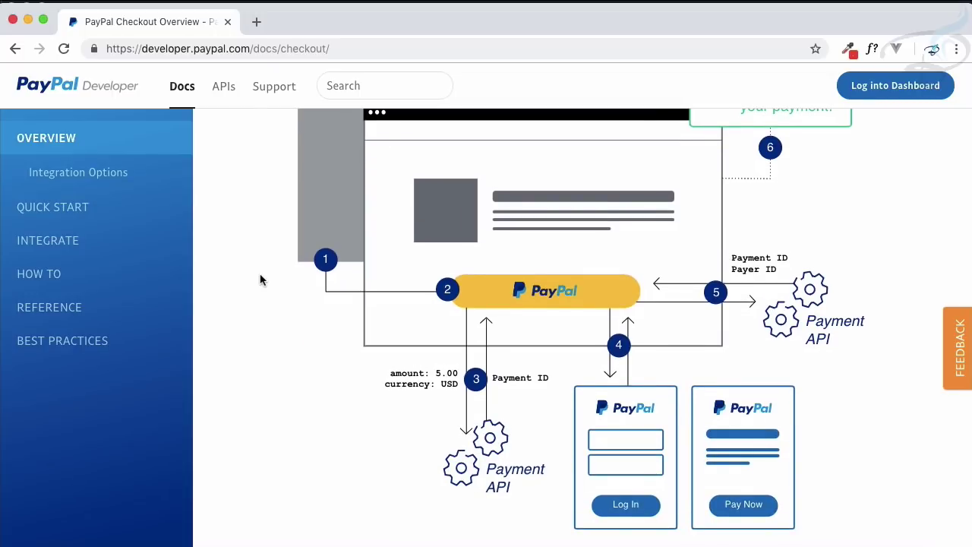
{"action": "scroll", "coordinate": [334, 243], "scroll_direction": "up", "scroll_amount": 2}
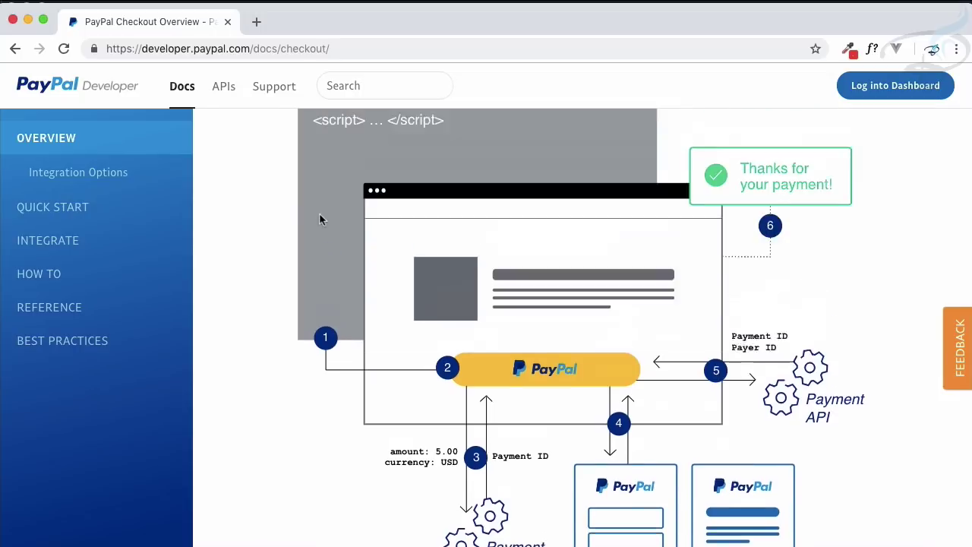
{"action": "scroll", "coordinate": [320, 255], "scroll_direction": "down", "scroll_amount": 2}
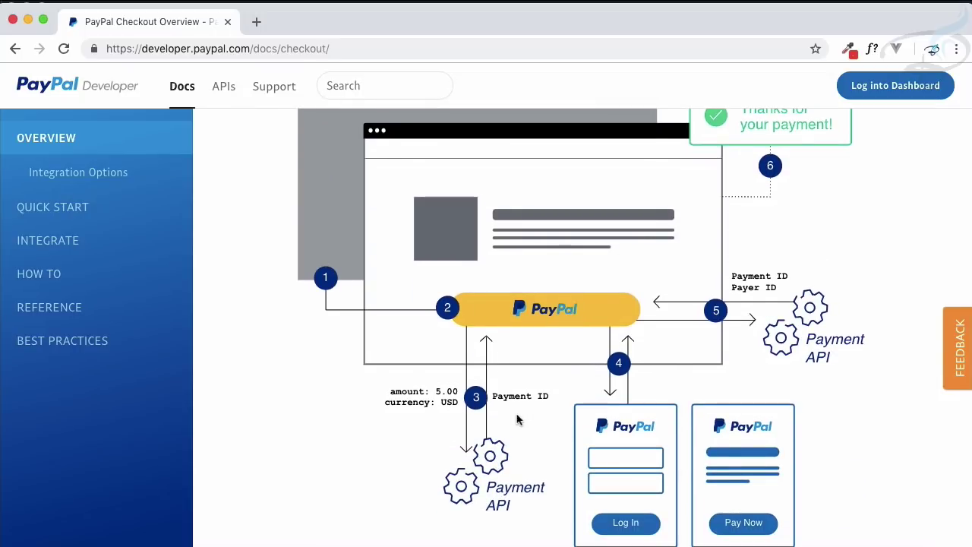
{"action": "scroll", "coordinate": [498, 303], "scroll_direction": "down", "scroll_amount": 1}
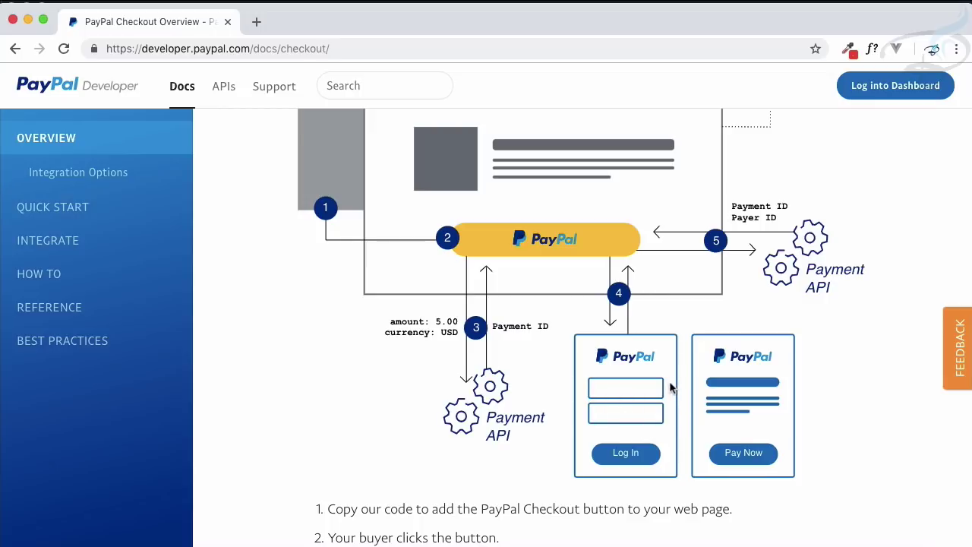
{"action": "scroll", "coordinate": [725, 409], "scroll_direction": "down", "scroll_amount": 1}
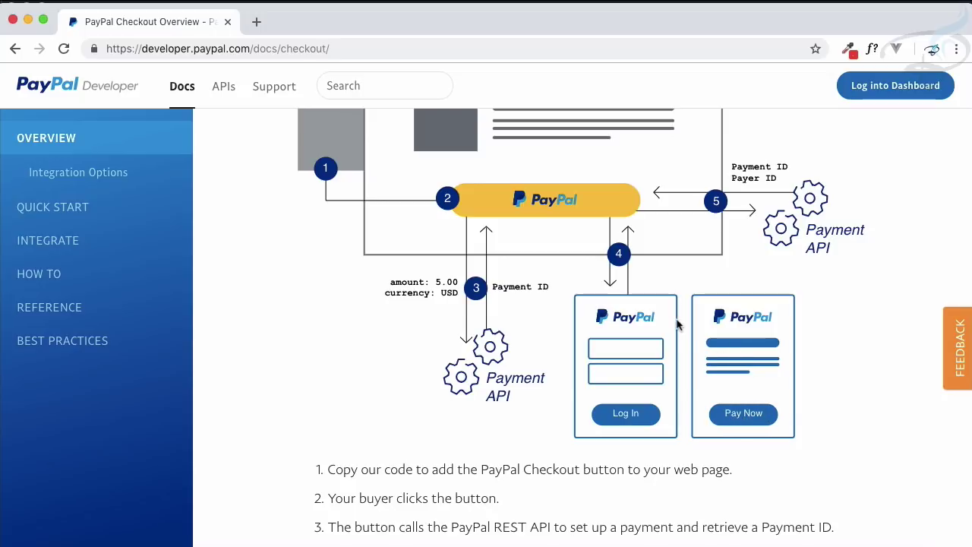
{"action": "scroll", "coordinate": [615, 274], "scroll_direction": "up", "scroll_amount": 2}
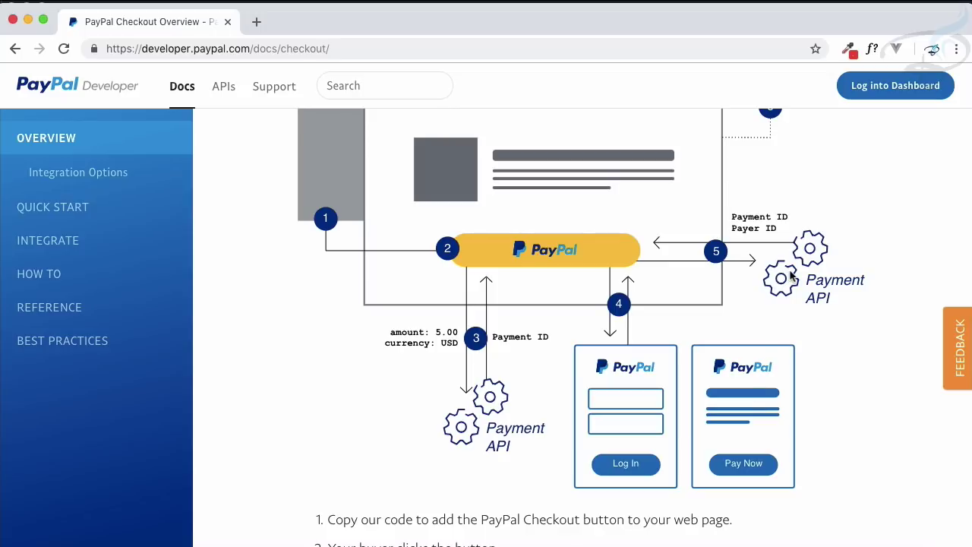
{"action": "scroll", "coordinate": [640, 281], "scroll_direction": "up", "scroll_amount": 3}
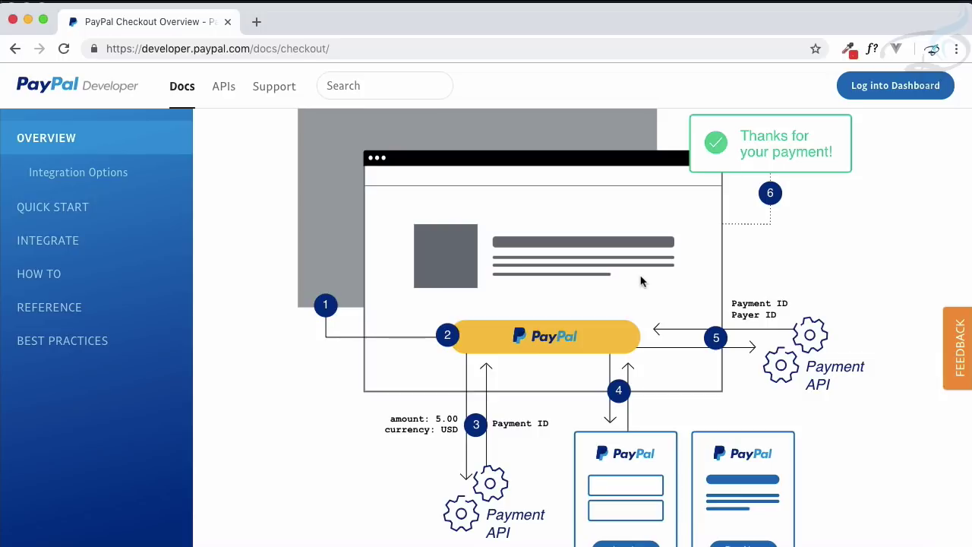
{"action": "scroll", "coordinate": [352, 149], "scroll_direction": "down", "scroll_amount": 2}
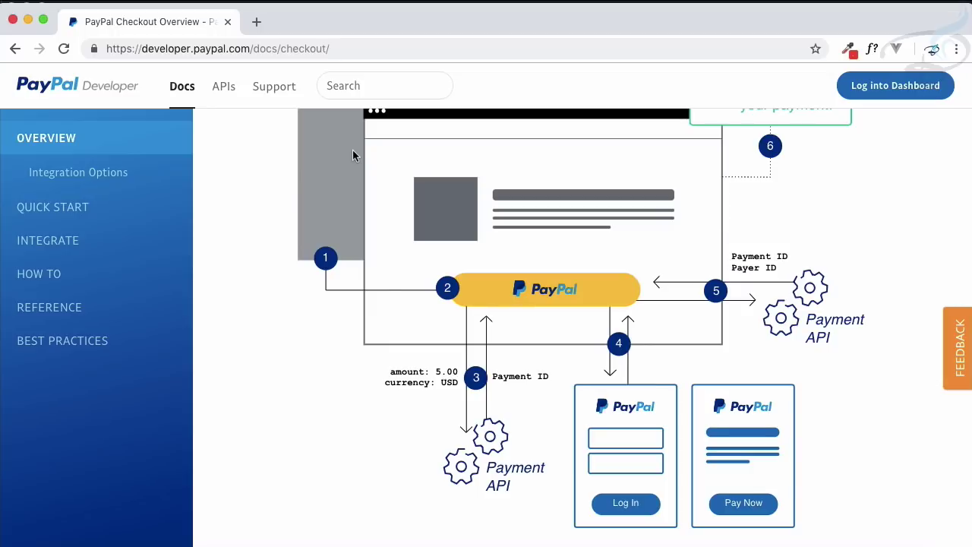
{"action": "key", "text": "super+Tab"}
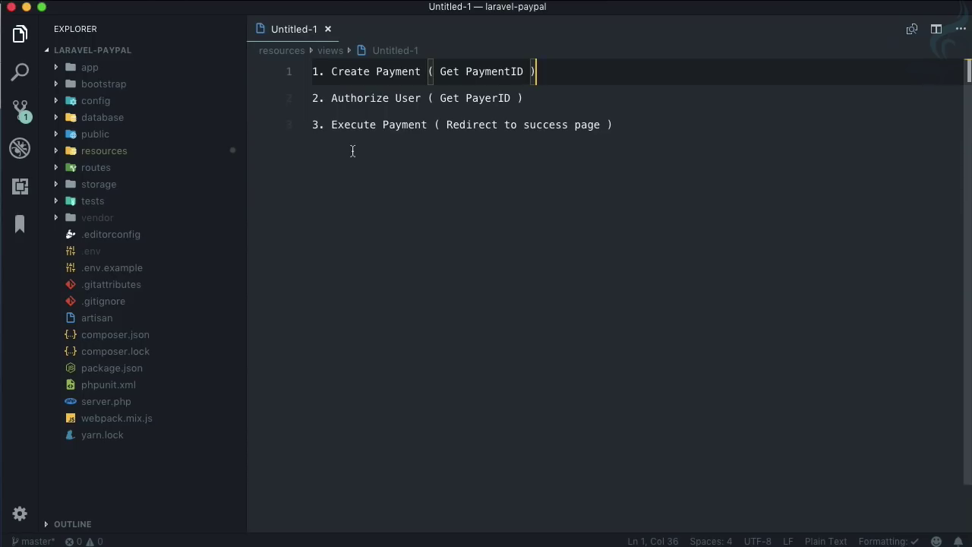
{"action": "left_click_drag", "start_coordinate": [326, 71], "coordinate": [536, 68]}
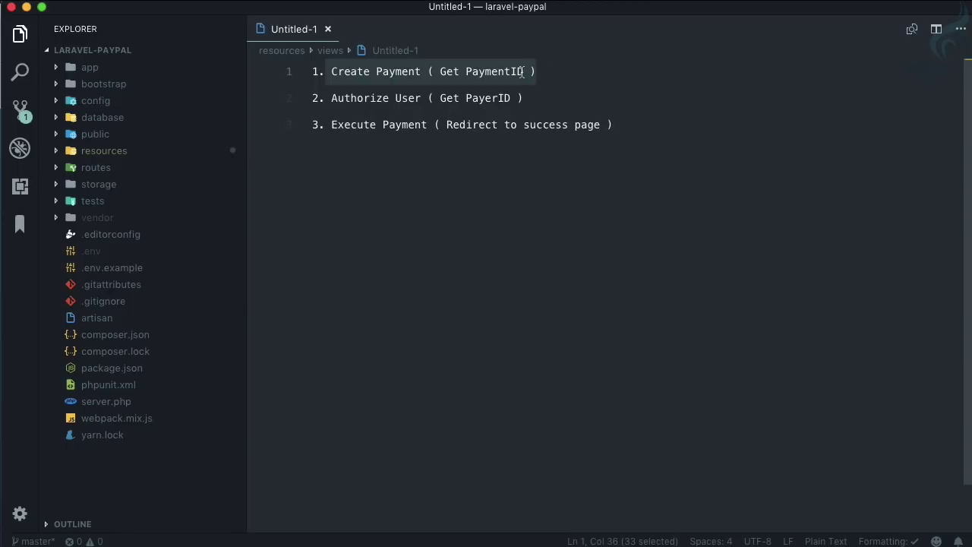
{"action": "left_click_drag", "start_coordinate": [331, 98], "coordinate": [512, 98]}
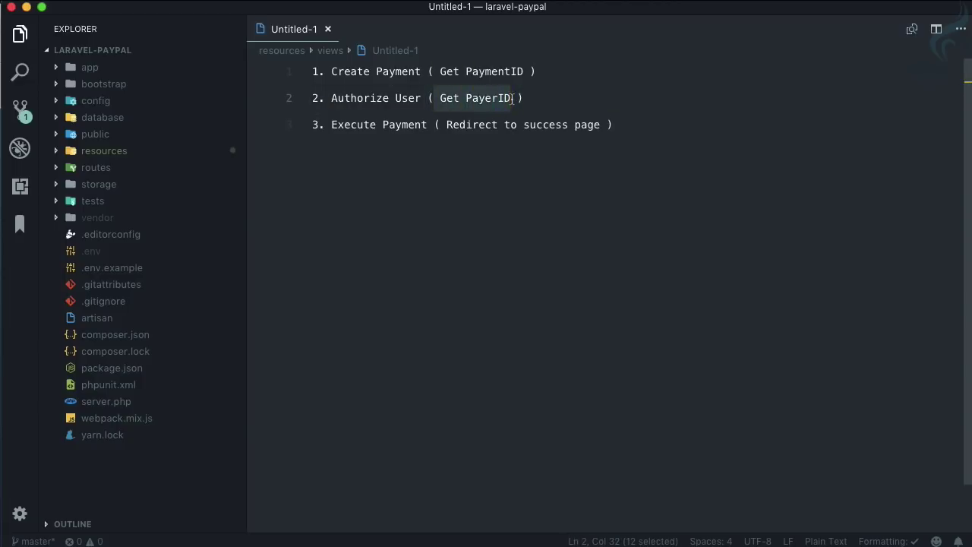
{"action": "left_click_drag", "start_coordinate": [332, 125], "coordinate": [428, 124]}
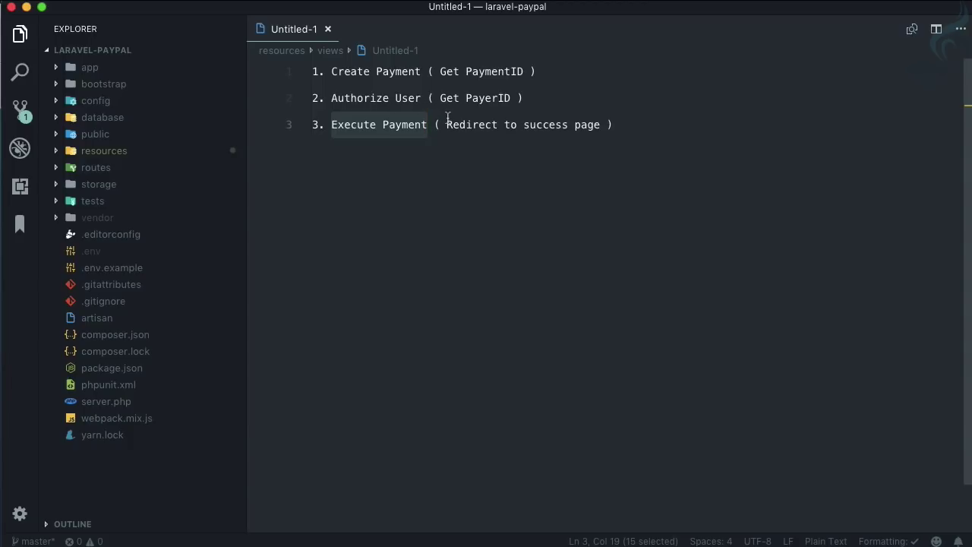
{"action": "left_click_drag", "start_coordinate": [446, 123], "coordinate": [587, 123]}
{"action": "key", "text": "super+Tab"}
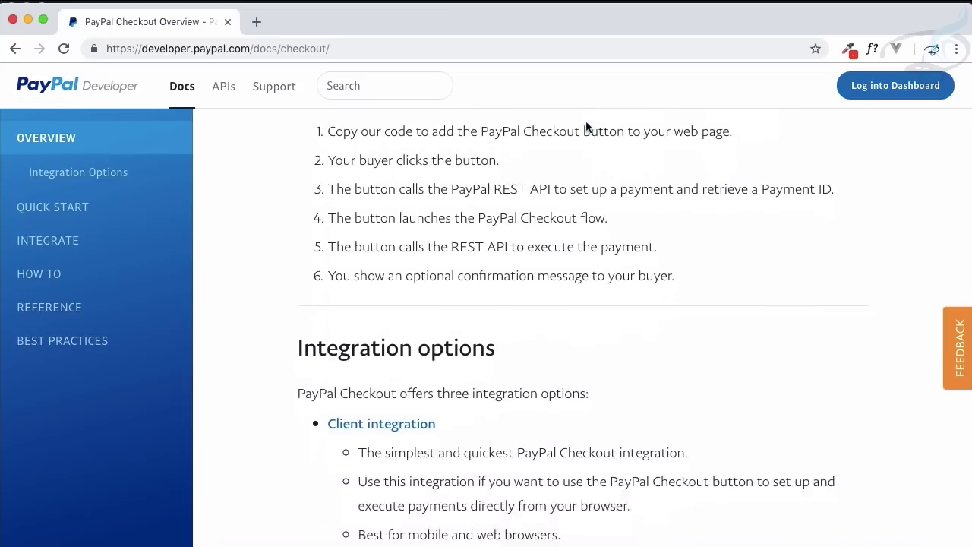
{"action": "scroll", "coordinate": [586, 125], "scroll_direction": "down", "scroll_amount": 2}
{"action": "scroll", "coordinate": [585, 125], "scroll_direction": "down", "scroll_amount": 3}
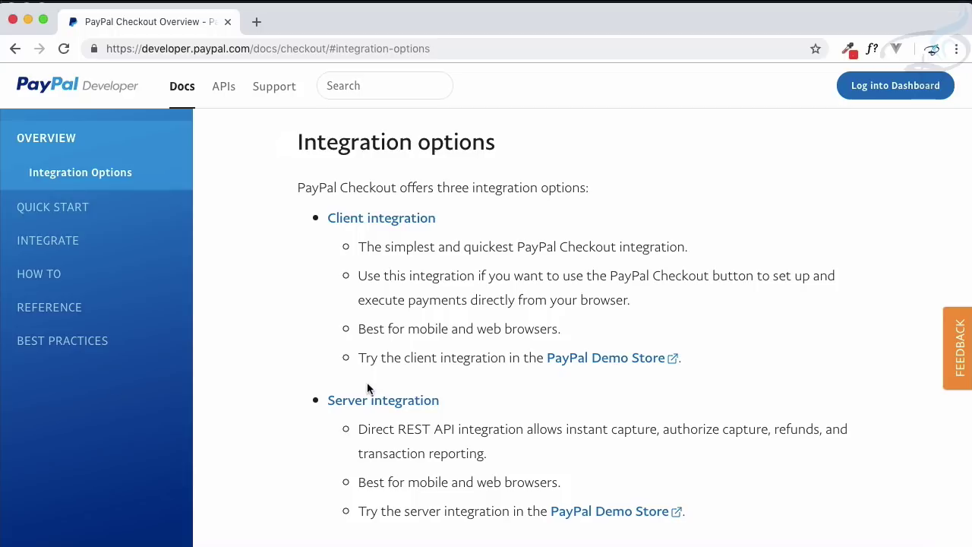
{"action": "scroll", "coordinate": [367, 389], "scroll_direction": "down", "scroll_amount": 1}
{"action": "scroll", "coordinate": [379, 217], "scroll_direction": "up", "scroll_amount": 1}
{"action": "key", "text": "super+Tab"}
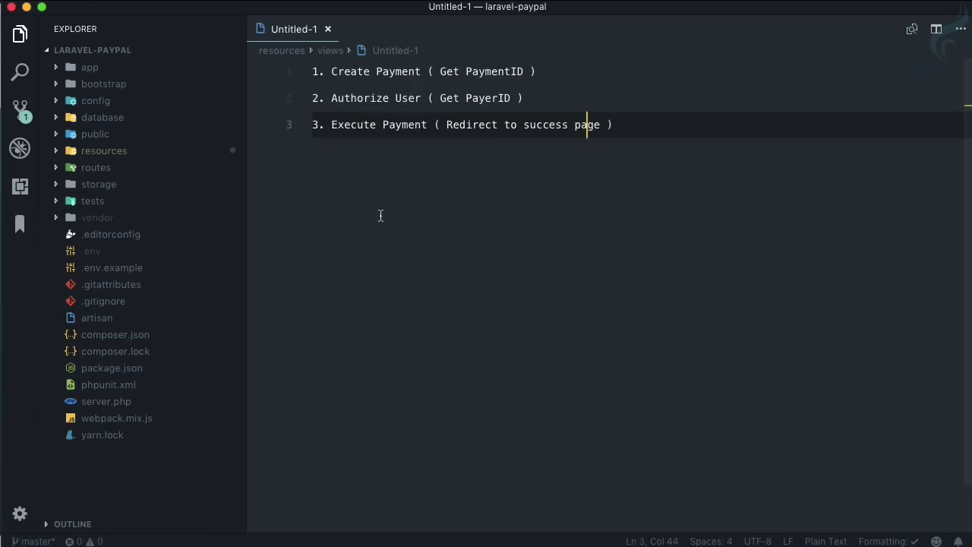
{"action": "left_click_drag", "start_coordinate": [524, 102], "coordinate": [313, 82]}
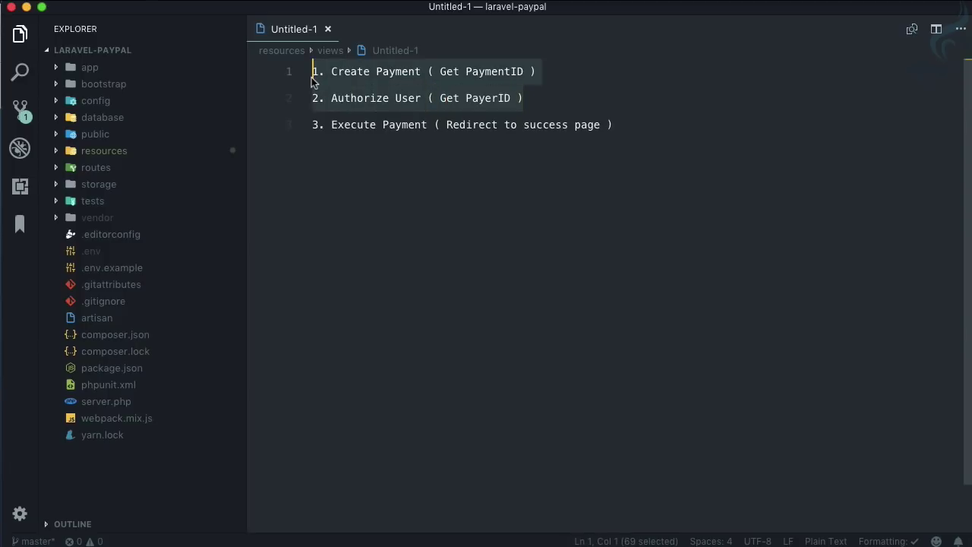
{"action": "left_click", "coordinate": [311, 80]}
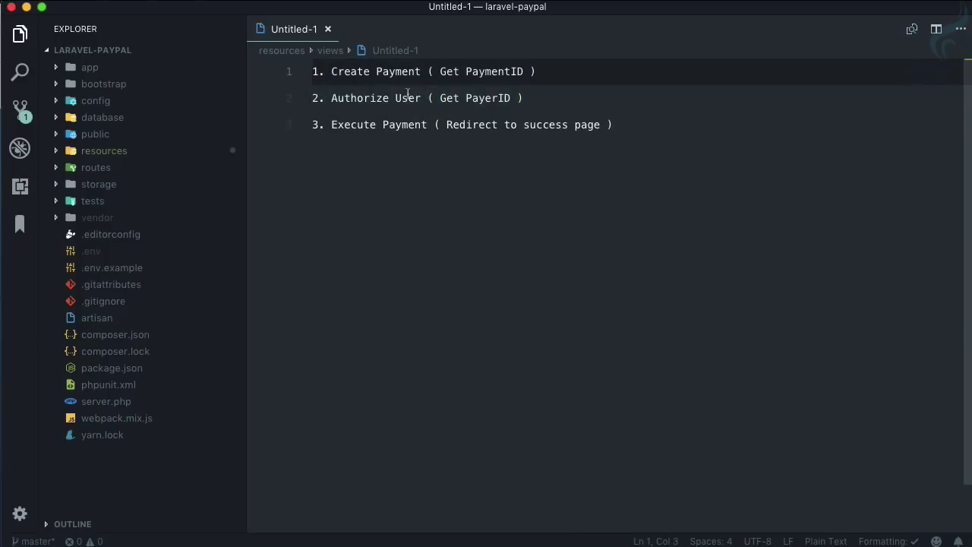
{"action": "left_click", "coordinate": [426, 73]}
{"action": "triple_click", "coordinate": [311, 71]}
{"action": "left_click", "coordinate": [382, 75]}
{"action": "key", "text": "super+Tab"}
{"action": "scroll", "coordinate": [449, 261], "scroll_direction": "up", "scroll_amount": 7}
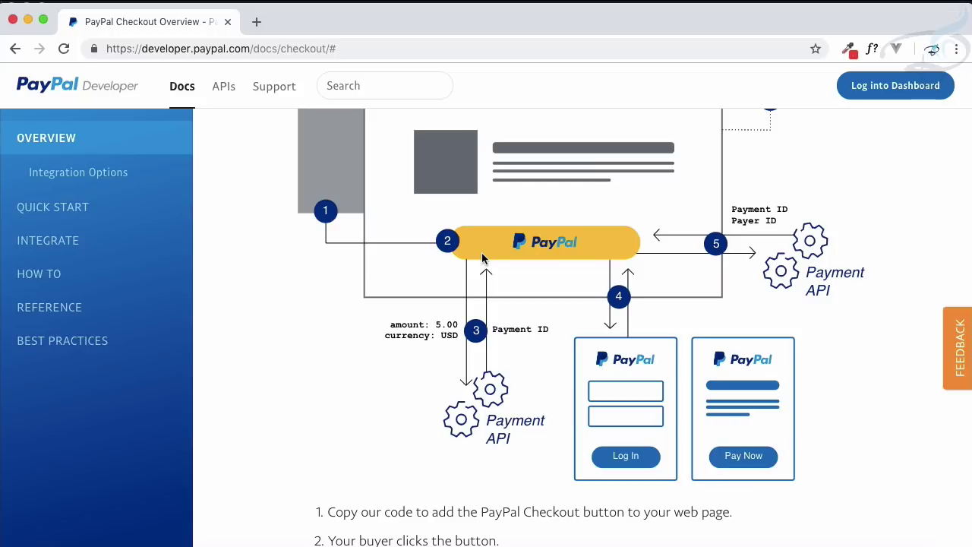
Step: Scroll past the diagram to the six written flow steps and the three integration options
{"action": "scroll", "coordinate": [482, 255], "scroll_direction": "down", "scroll_amount": 5}
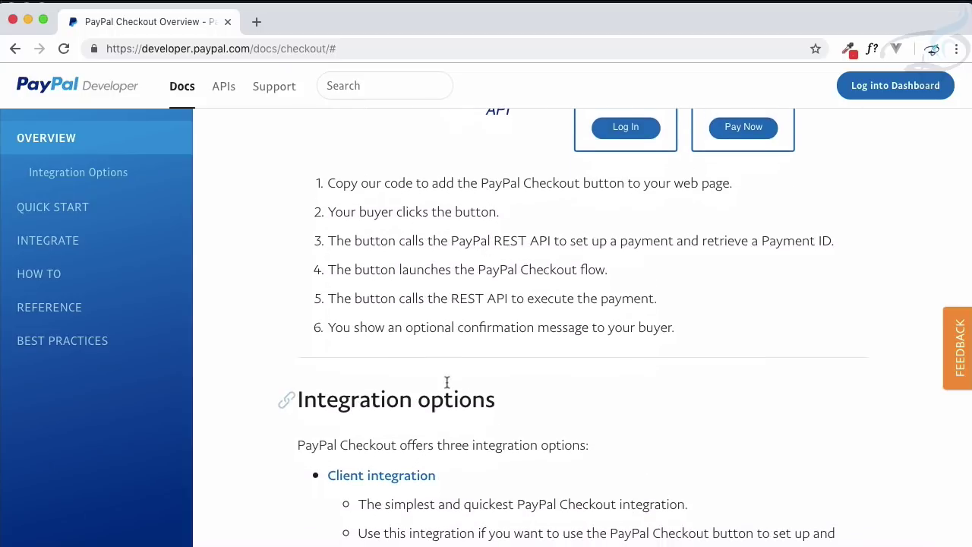
{"action": "scroll", "coordinate": [381, 474], "scroll_direction": "down", "scroll_amount": 2}
{"action": "scroll", "coordinate": [398, 341], "scroll_direction": "up", "scroll_amount": 5}
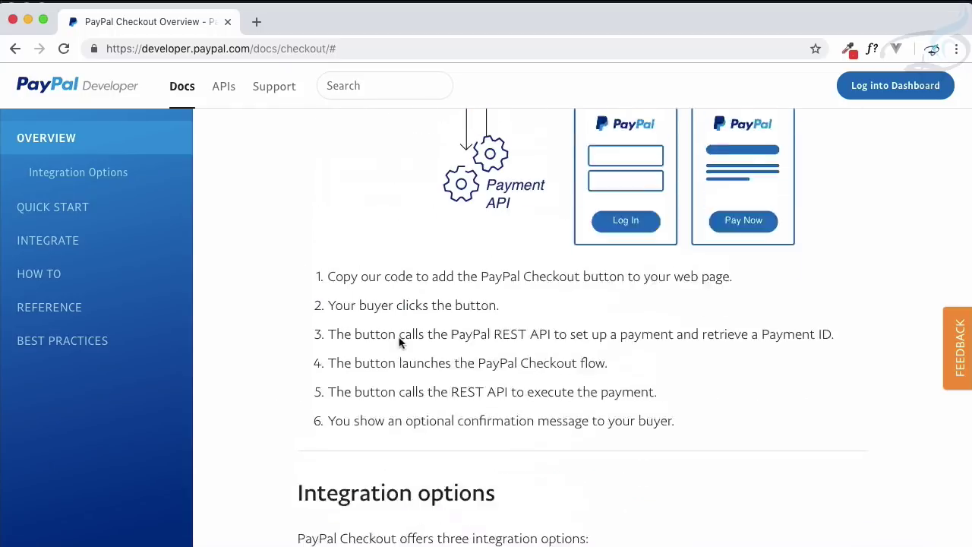
{"action": "scroll", "coordinate": [398, 341], "scroll_direction": "up", "scroll_amount": 1}
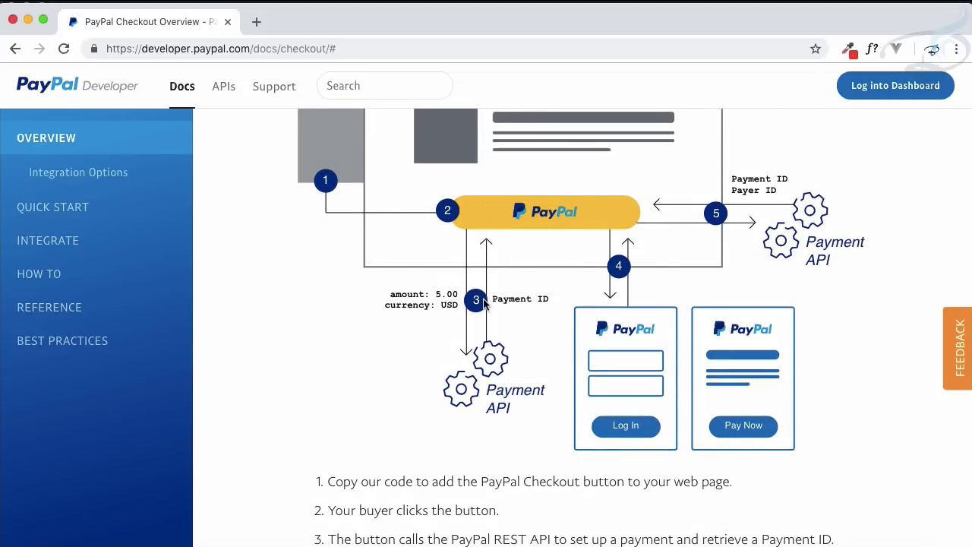
{"action": "scroll", "coordinate": [629, 343], "scroll_direction": "down", "scroll_amount": 5}
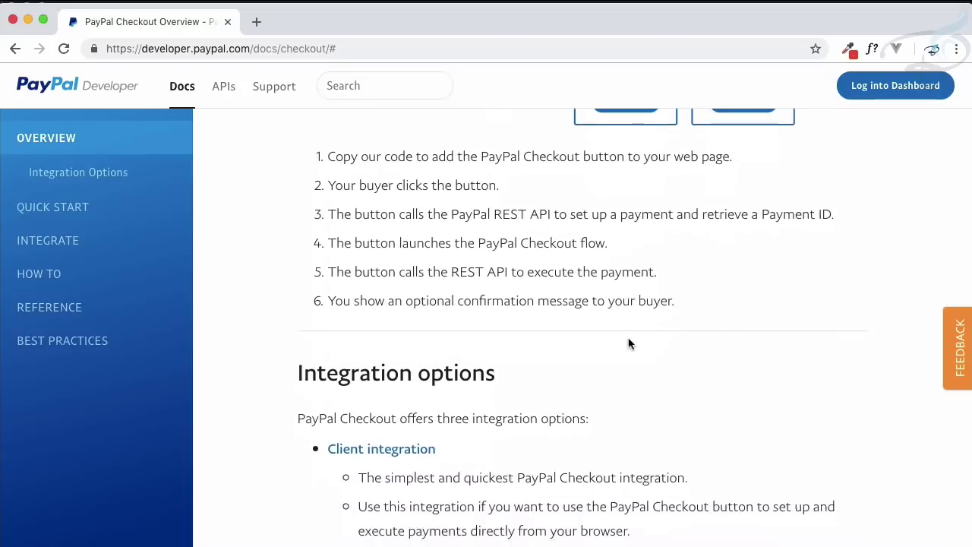
Step: Append '// server' to the Execute Payment line and '// client' to Authorize User and Create Payment
{"action": "key", "text": "super+Tab"}
{"action": "left_click_drag", "start_coordinate": [615, 126], "coordinate": [265, 131]}
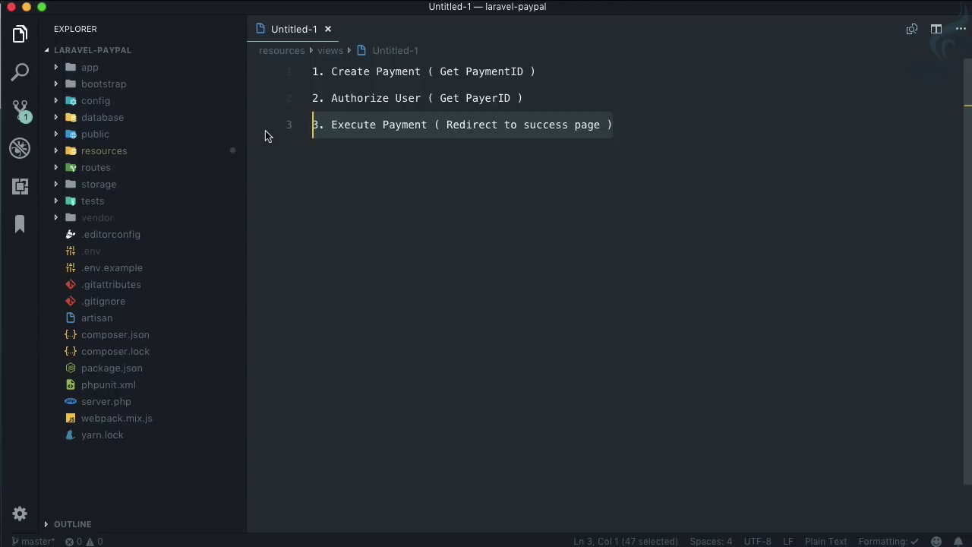
{"action": "key", "text": "Right"}
{"action": "type", "text": "/"}
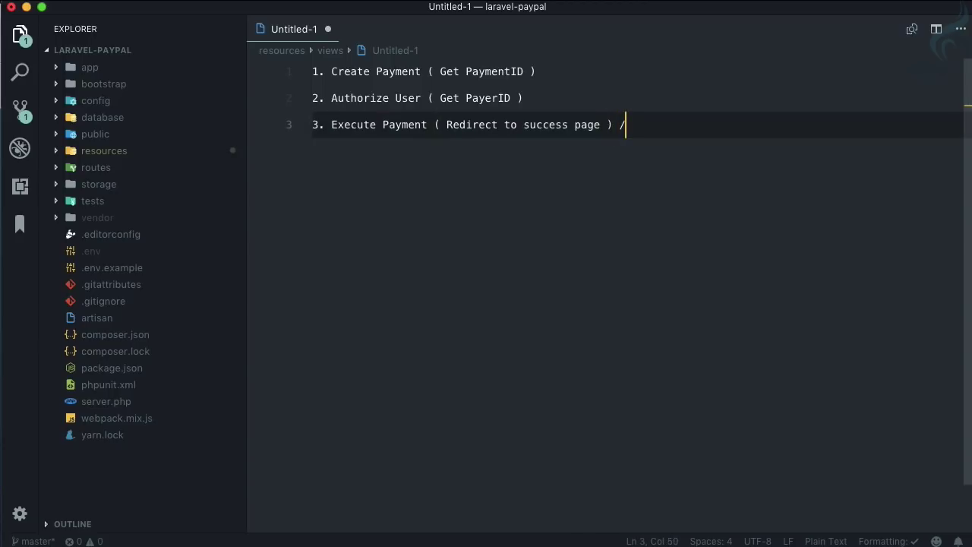
{"action": "type", "text": "/ server"}
{"action": "left_click", "coordinate": [524, 98]}
{"action": "type", "text": "// client"}
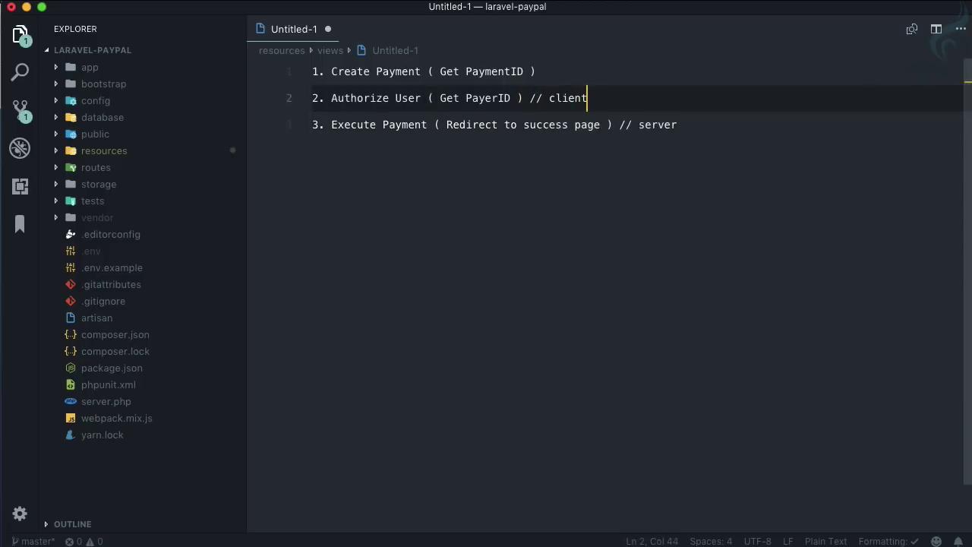
{"action": "left_click", "coordinate": [536, 71]}
{"action": "type", "text": "// clien"}
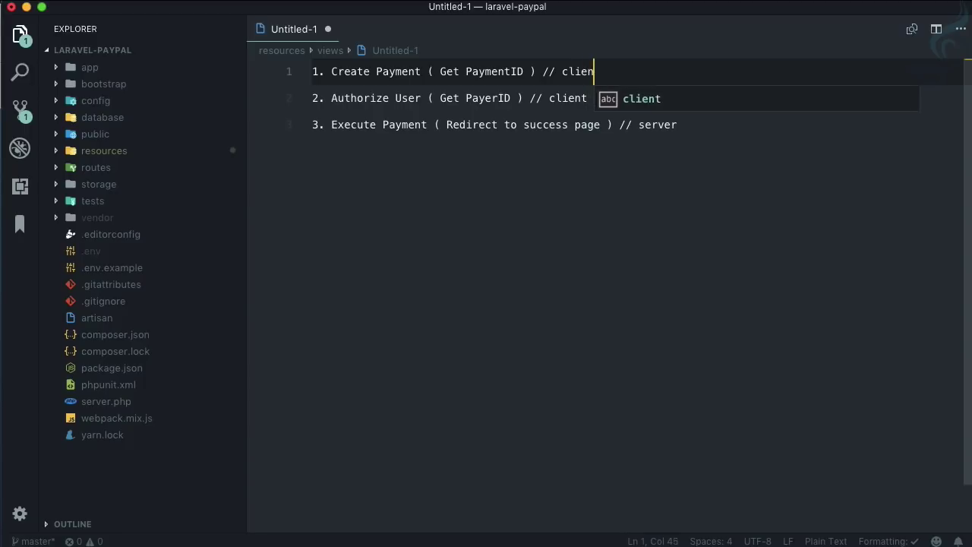
{"action": "type", "text": "t"}
{"action": "key", "text": "Left"}
{"action": "key", "text": "Left"}
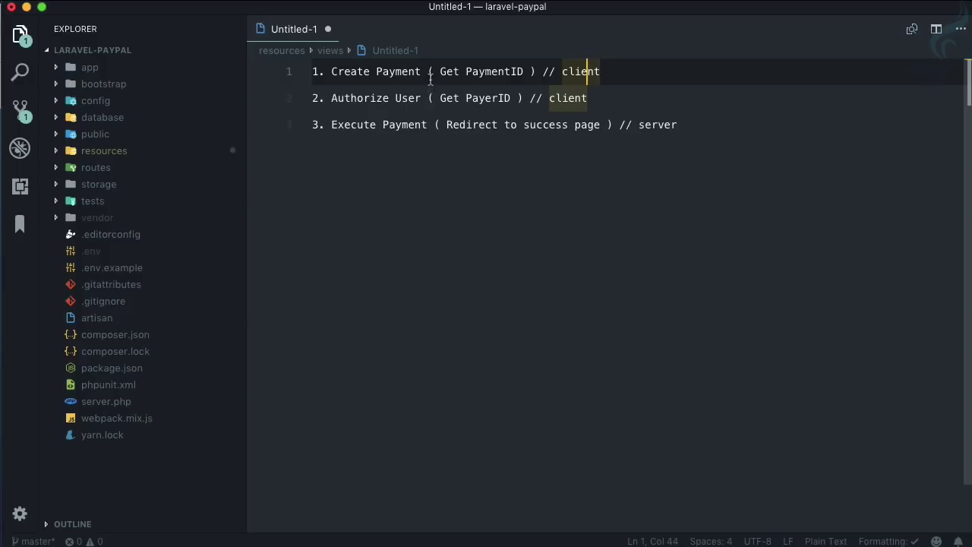
Step: Select the annotated step lines, then return to the Checkout docs' server integration options
{"action": "left_click_drag", "start_coordinate": [429, 71], "coordinate": [326, 72]}
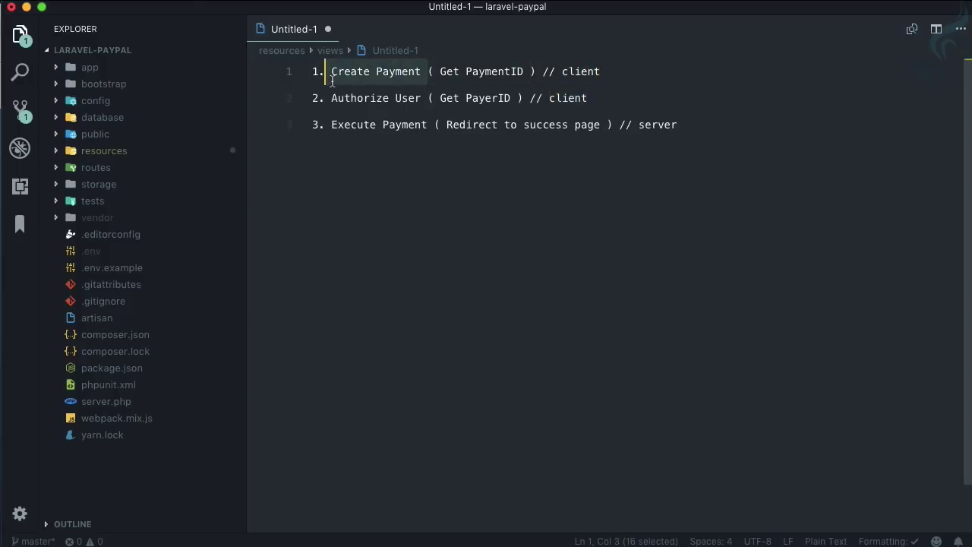
{"action": "left_click", "coordinate": [330, 72]}
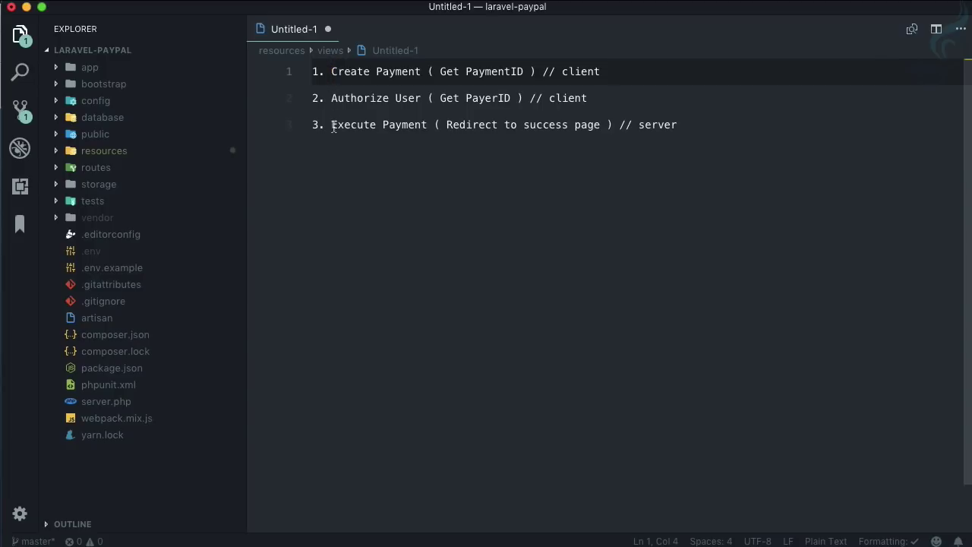
{"action": "left_click_drag", "start_coordinate": [331, 125], "coordinate": [440, 124]}
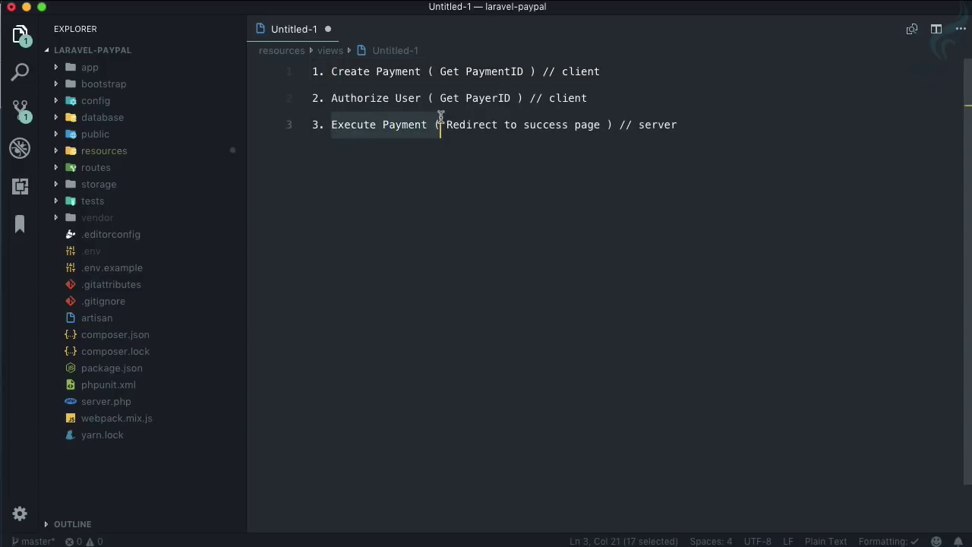
{"action": "left_click", "coordinate": [674, 119]}
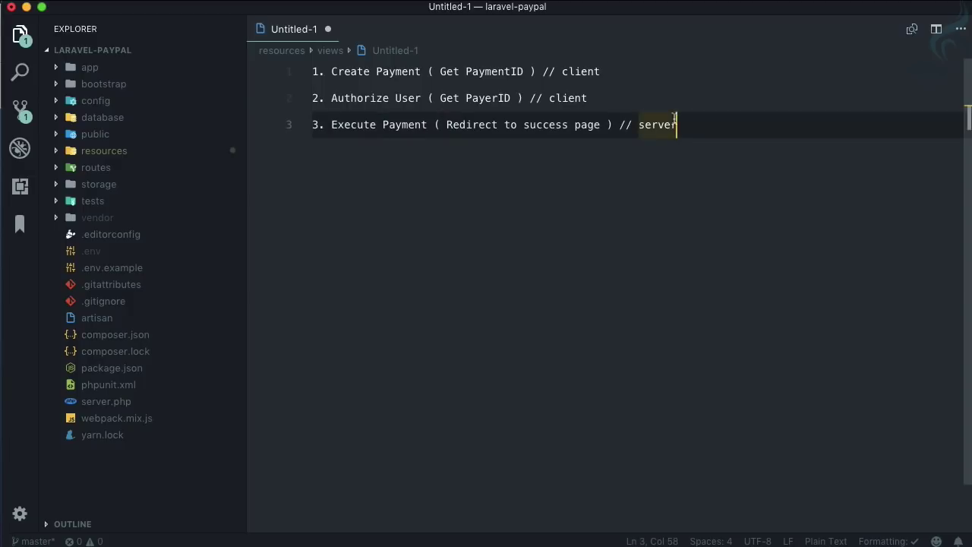
{"action": "left_click_drag", "start_coordinate": [633, 100], "coordinate": [486, 98]}
{"action": "left_click", "coordinate": [307, 70], "text": "shift"}
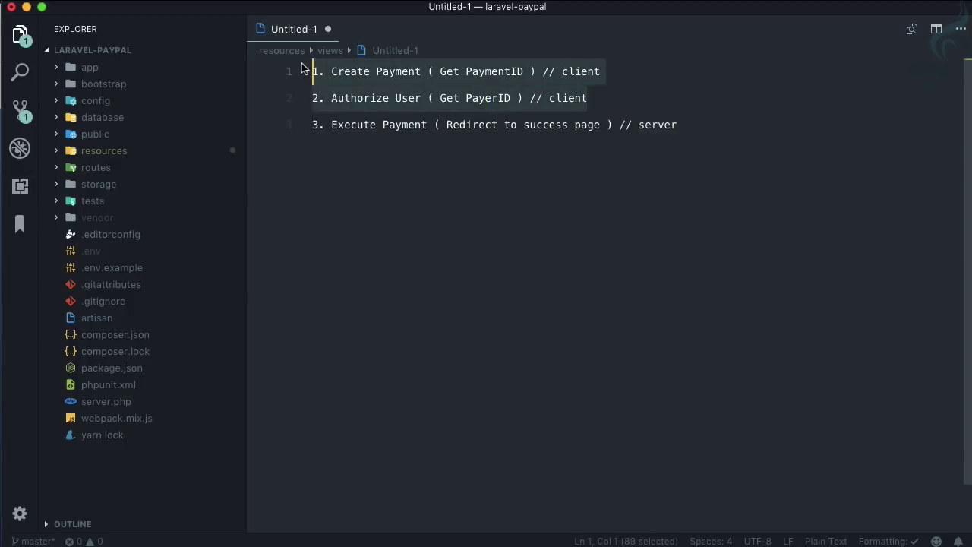
{"action": "key", "text": "super+Tab"}
{"action": "scroll", "coordinate": [406, 293], "scroll_direction": "down", "scroll_amount": 5}
Step: Open the Client integration and Server integration guides in background tabs
{"action": "scroll", "coordinate": [393, 289], "scroll_direction": "down", "scroll_amount": 1}
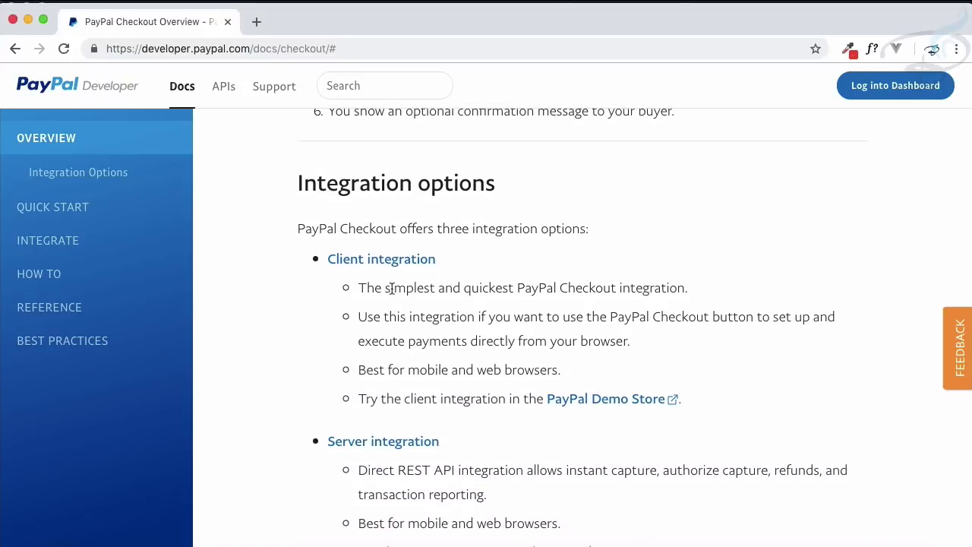
{"action": "left_click", "coordinate": [391, 250], "text": "super"}
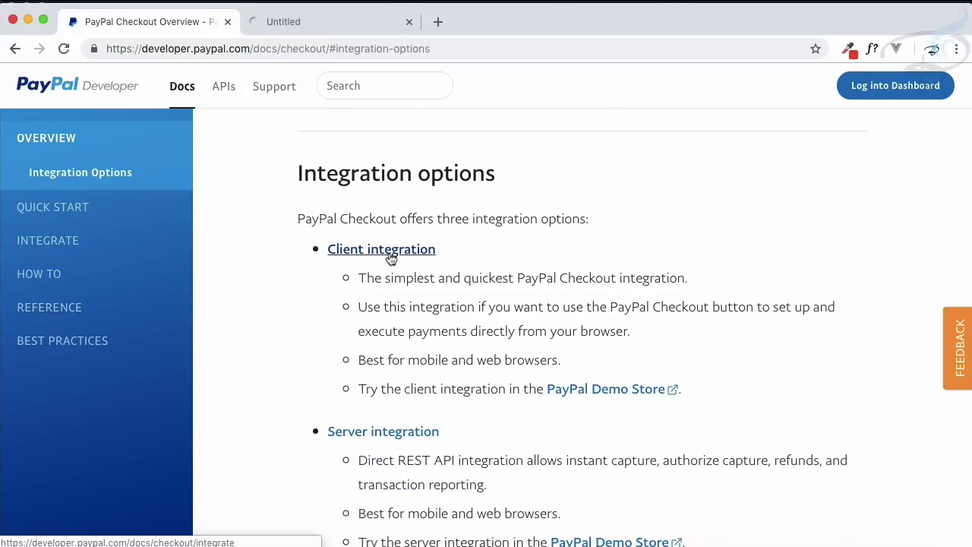
{"action": "key", "text": "super+Tab"}
{"action": "key", "text": "super+Tab"}
{"action": "scroll", "coordinate": [388, 334], "scroll_direction": "down", "scroll_amount": 4}
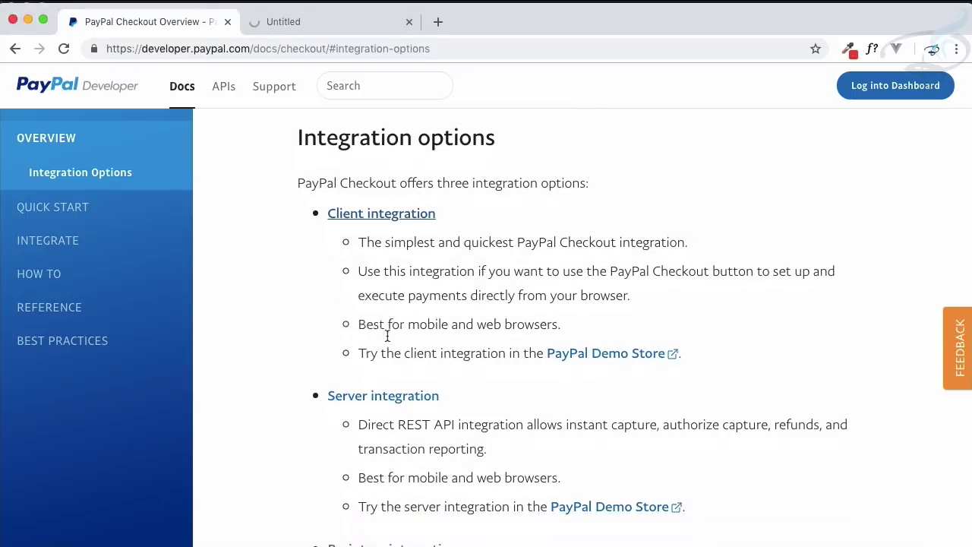
{"action": "left_click", "coordinate": [395, 306], "text": "super"}
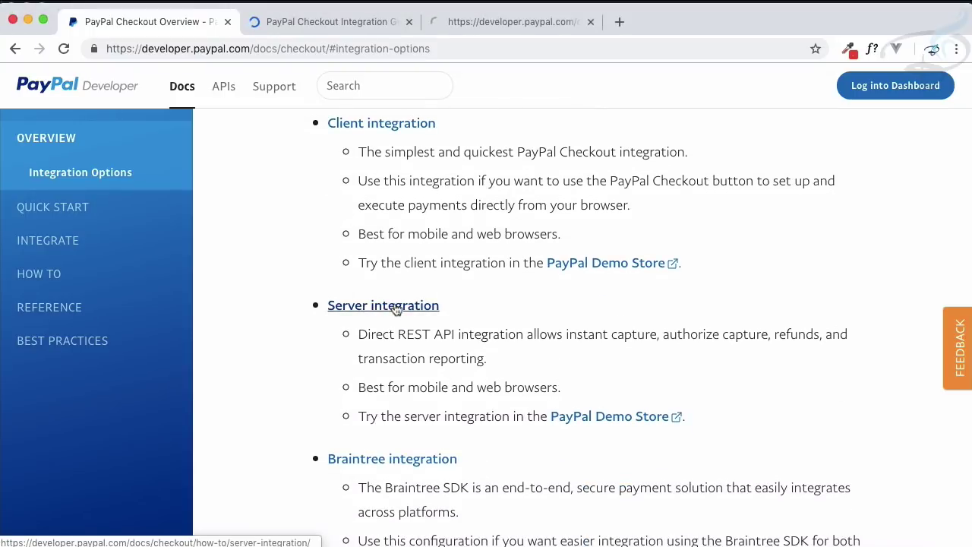
{"action": "scroll", "coordinate": [395, 304], "scroll_direction": "up", "scroll_amount": 4}
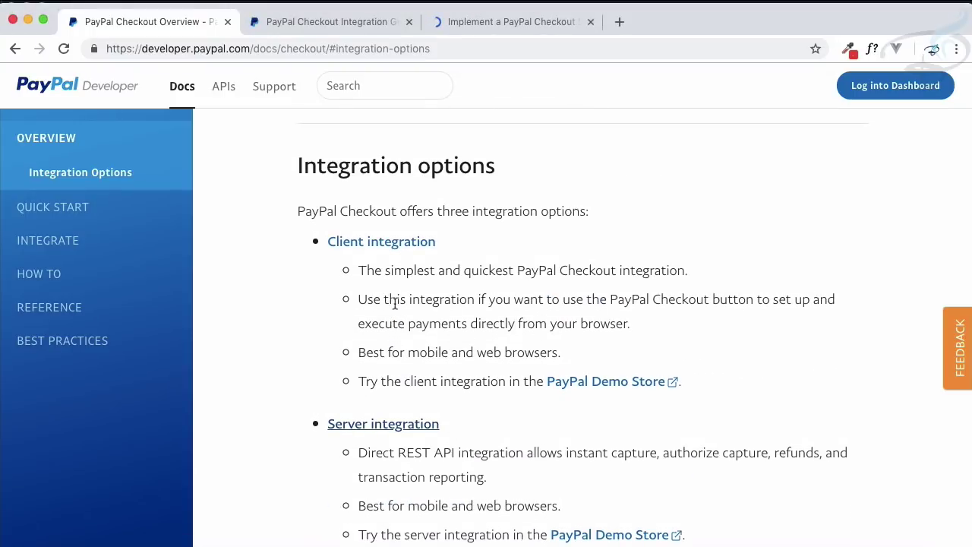
Step: Read the Integration Guide's three-step client flow and compare it with the Authorize User note
{"action": "key", "text": "ctrl+Tab"}
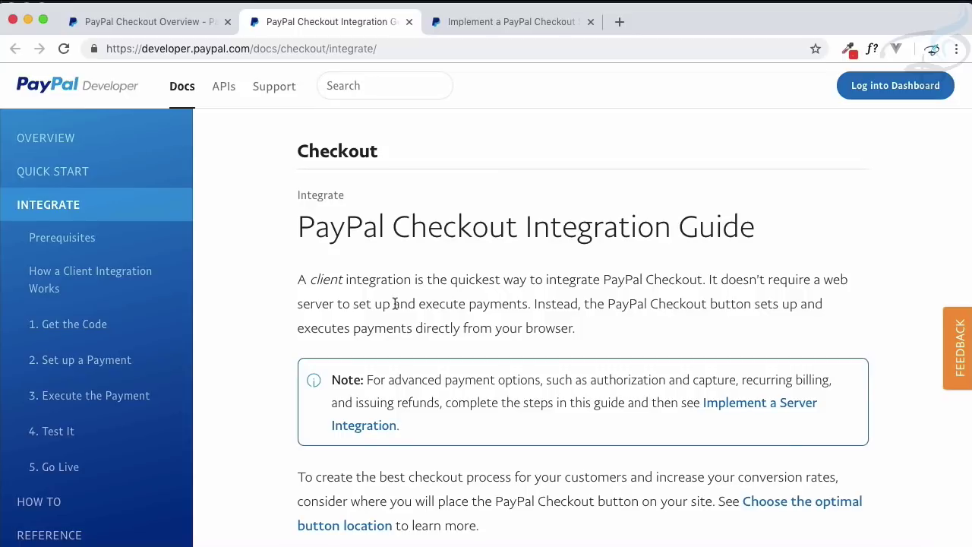
{"action": "scroll", "coordinate": [395, 303], "scroll_direction": "down", "scroll_amount": 5}
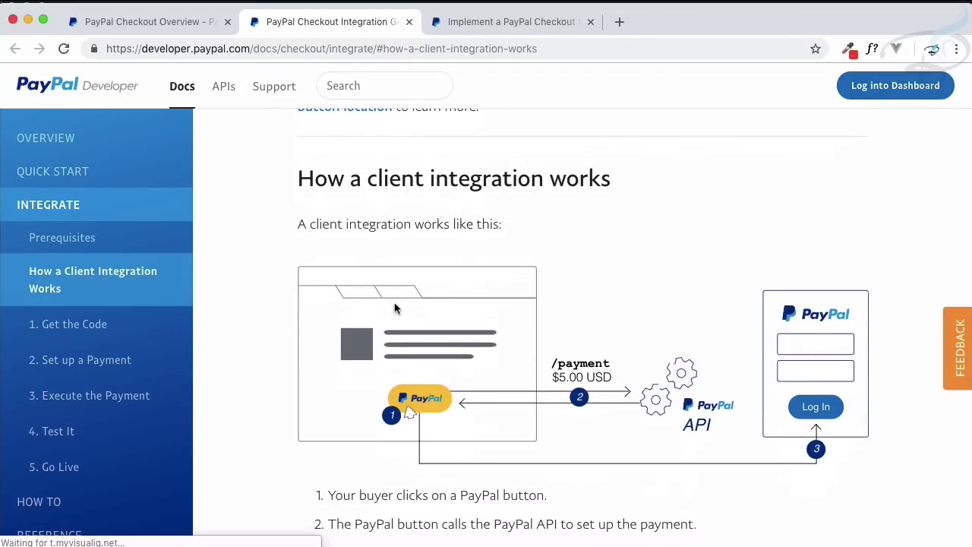
{"action": "scroll", "coordinate": [394, 306], "scroll_direction": "down", "scroll_amount": 1}
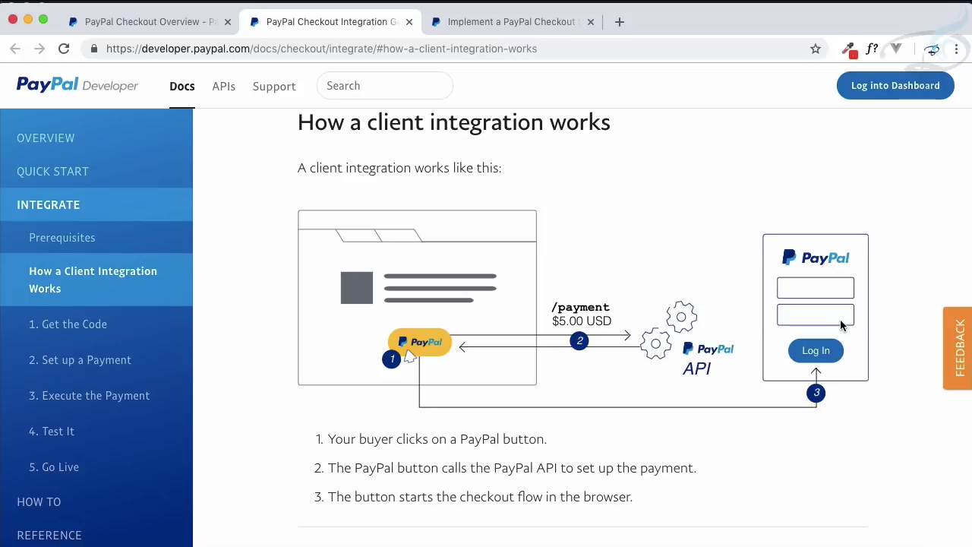
{"action": "key", "text": "super+Tab"}
{"action": "left_click", "coordinate": [389, 89]}
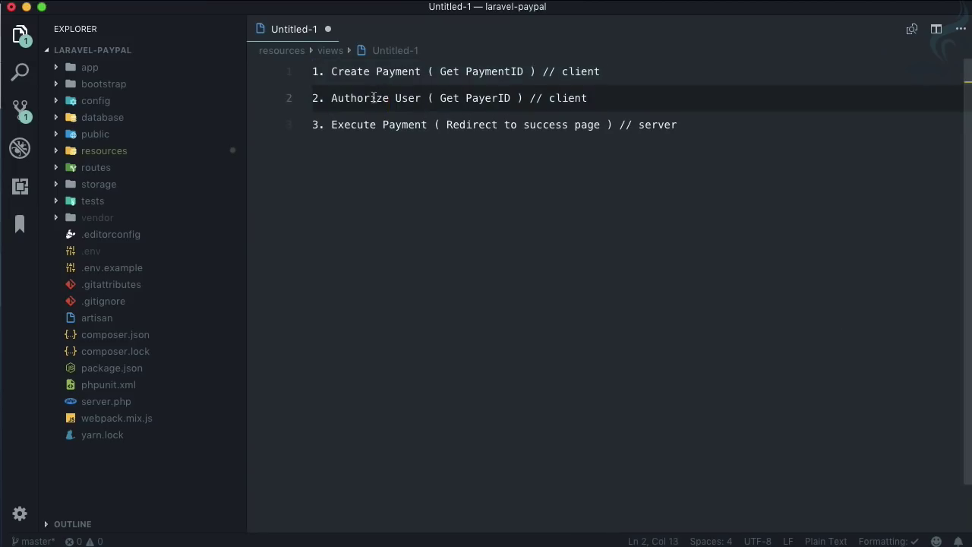
{"action": "key", "text": "super+Tab"}
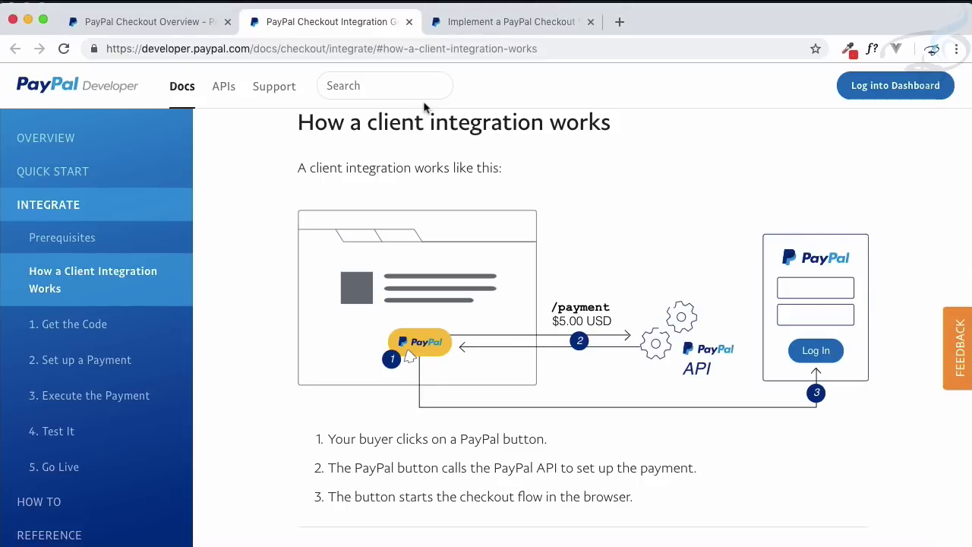
Step: Switch to the 'Implement a PayPal Checkout Server Integration' guide
{"action": "scroll", "coordinate": [531, 252], "scroll_direction": "down", "scroll_amount": 2}
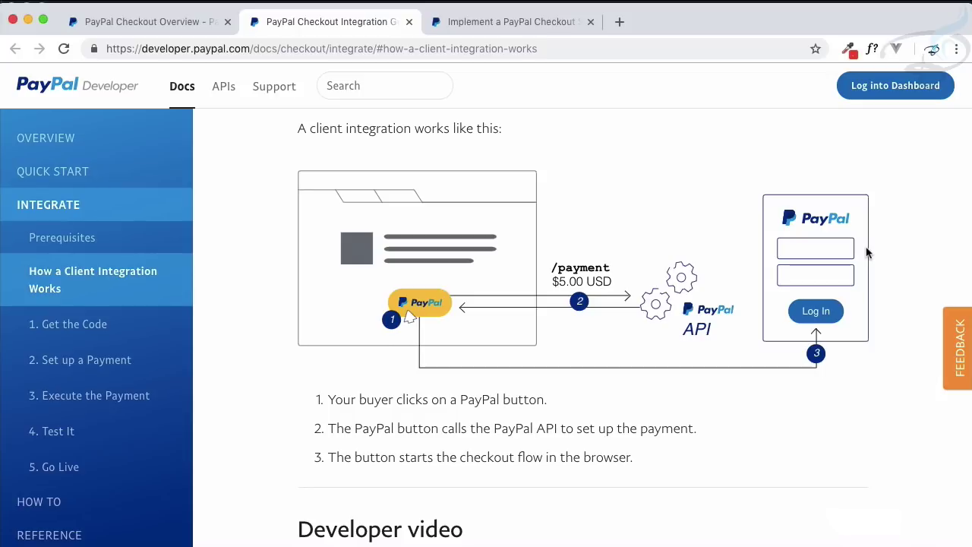
{"action": "left_click", "coordinate": [545, 30]}
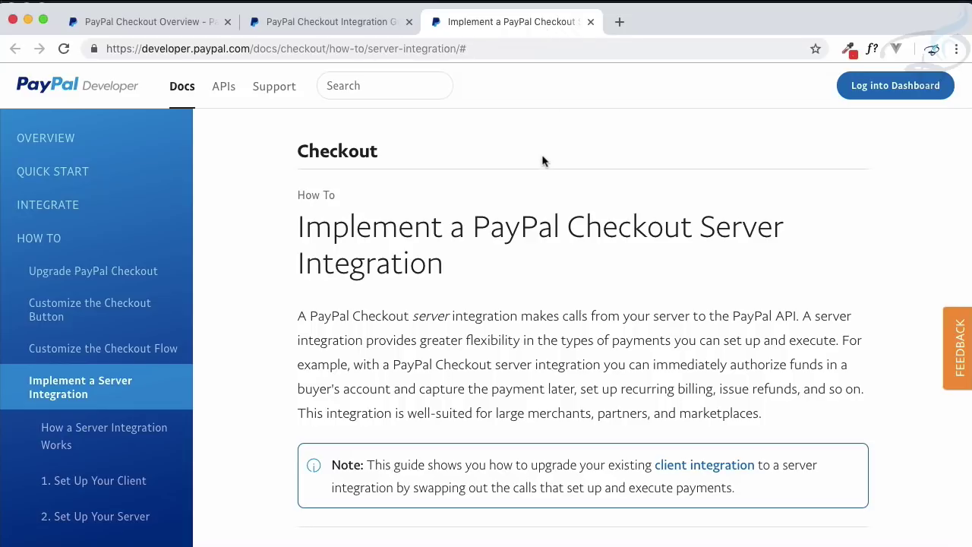
Step: Highlight the 'Set up the payment' heading and briefly compare it with the Integration Guide tab
{"action": "scroll", "coordinate": [542, 160], "scroll_direction": "down", "scroll_amount": 8}
{"action": "scroll", "coordinate": [542, 160], "scroll_direction": "up", "scroll_amount": 1}
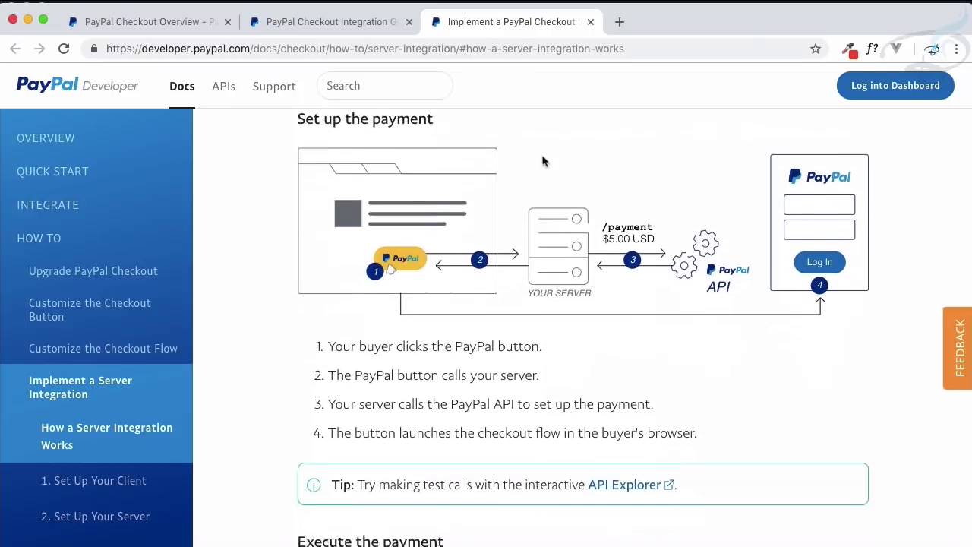
{"action": "scroll", "coordinate": [542, 160], "scroll_direction": "up", "scroll_amount": 1}
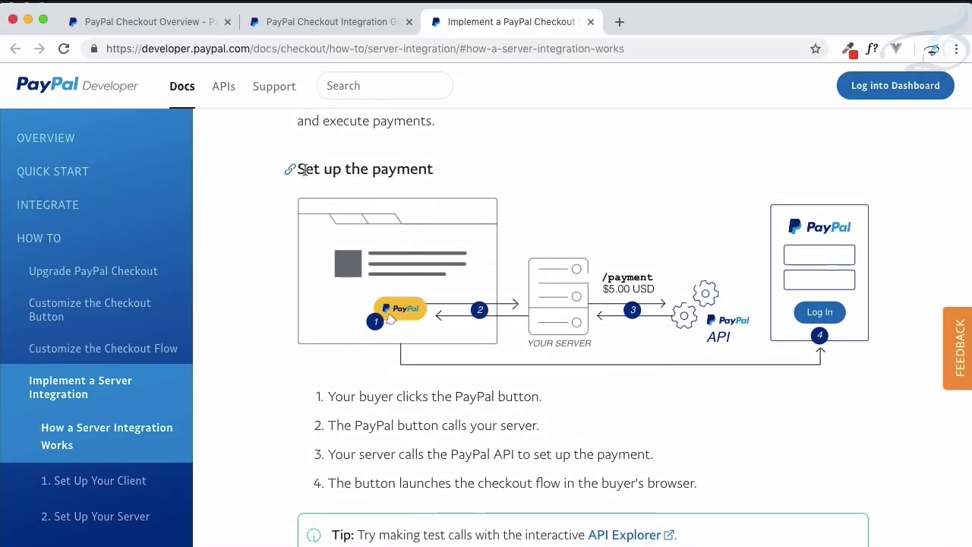
{"action": "left_click_drag", "start_coordinate": [293, 168], "coordinate": [444, 167]}
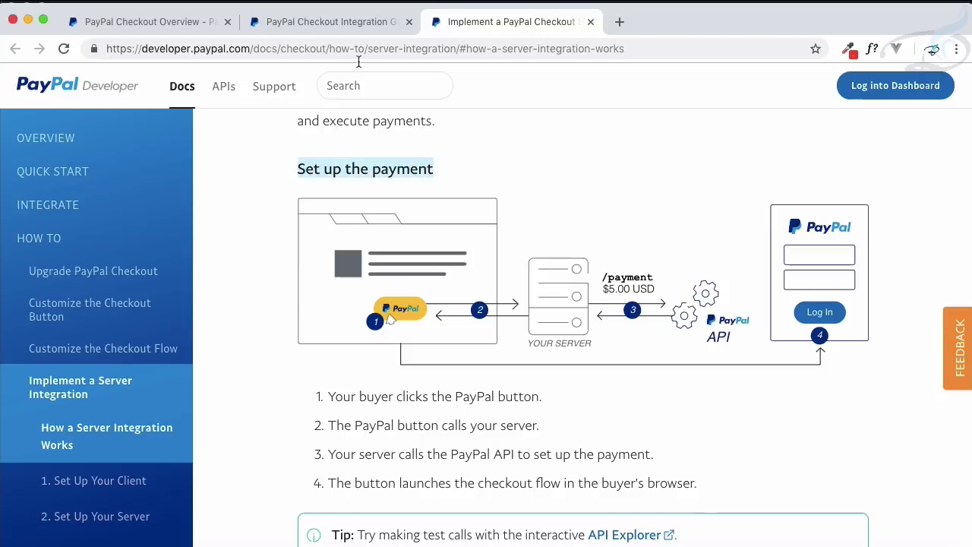
{"action": "left_click", "coordinate": [344, 26]}
{"action": "left_click", "coordinate": [470, 30]}
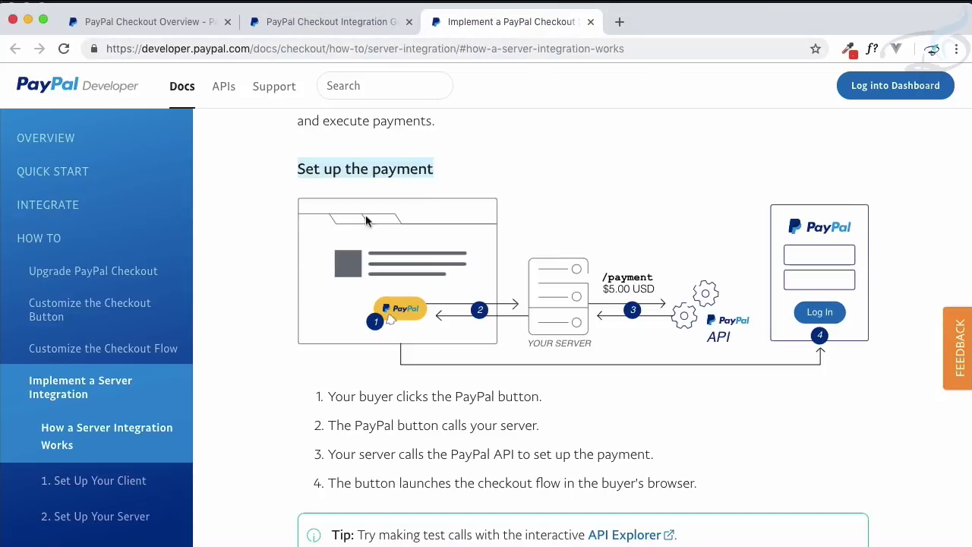
Step: Highlight the 'Execute the payment' heading and its diagram of Pay Now, server call and execution steps
{"action": "scroll", "coordinate": [320, 353], "scroll_direction": "down", "scroll_amount": 5}
{"action": "scroll", "coordinate": [320, 372], "scroll_direction": "down", "scroll_amount": 3}
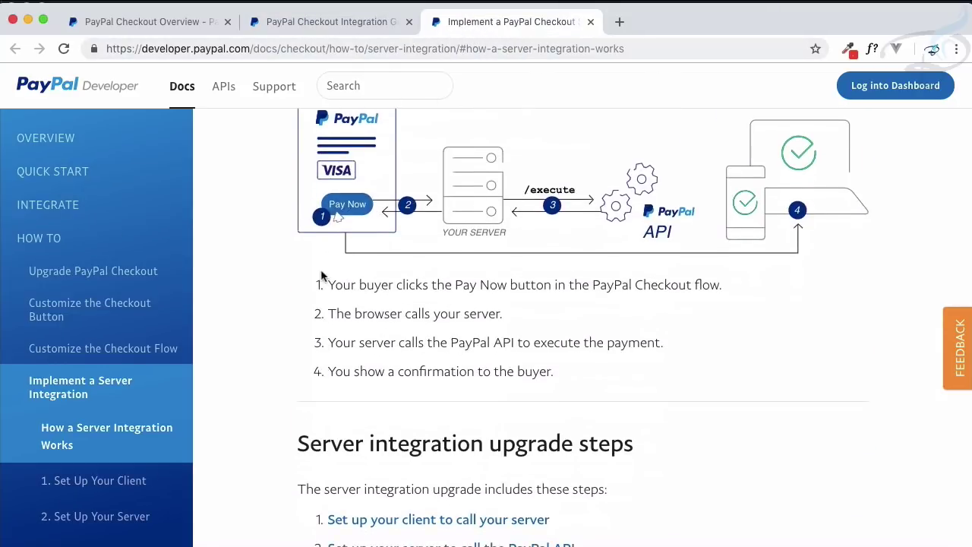
{"action": "scroll", "coordinate": [321, 278], "scroll_direction": "up", "scroll_amount": 1}
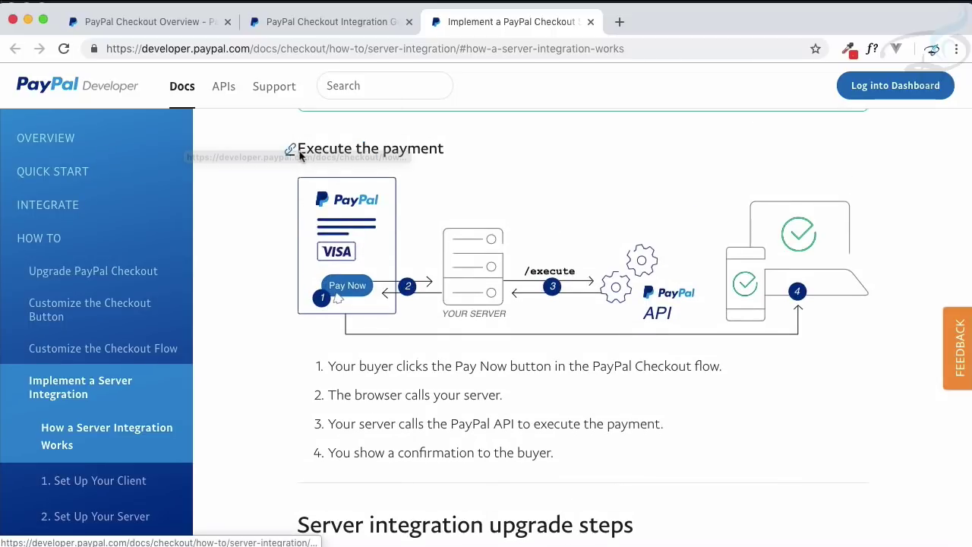
{"action": "left_click_drag", "start_coordinate": [298, 148], "coordinate": [445, 149]}
{"action": "left_click_drag", "start_coordinate": [425, 369], "coordinate": [560, 424]}
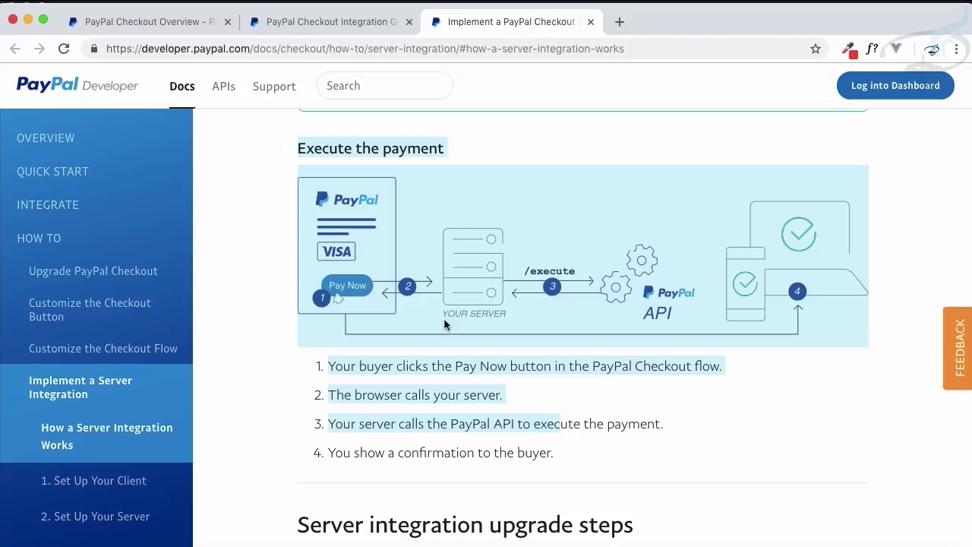
{"action": "left_click", "coordinate": [263, 367]}
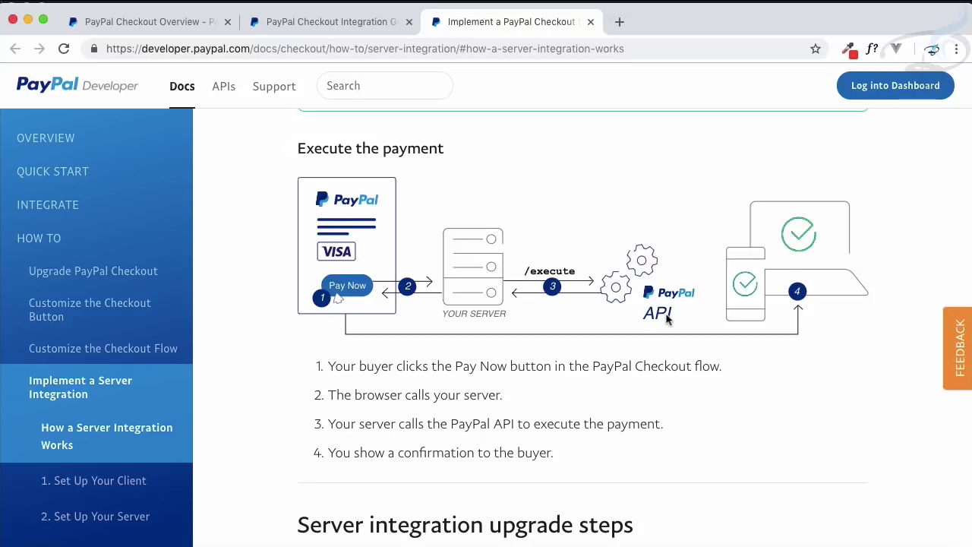
Step: Read through the upgrade steps and HTML code example, then open the Checkout Reference page
{"action": "scroll", "coordinate": [666, 319], "scroll_direction": "down", "scroll_amount": 4}
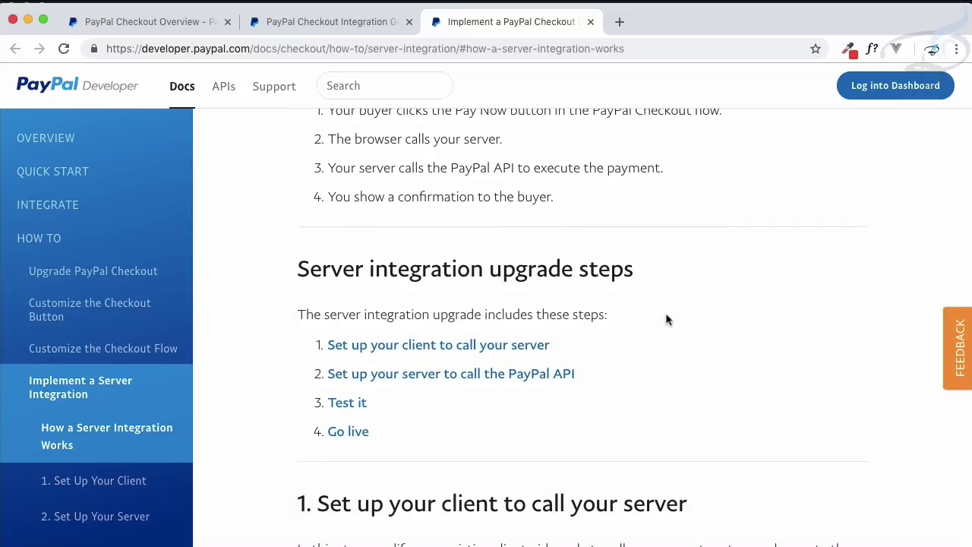
{"action": "scroll", "coordinate": [666, 319], "scroll_direction": "down", "scroll_amount": 8}
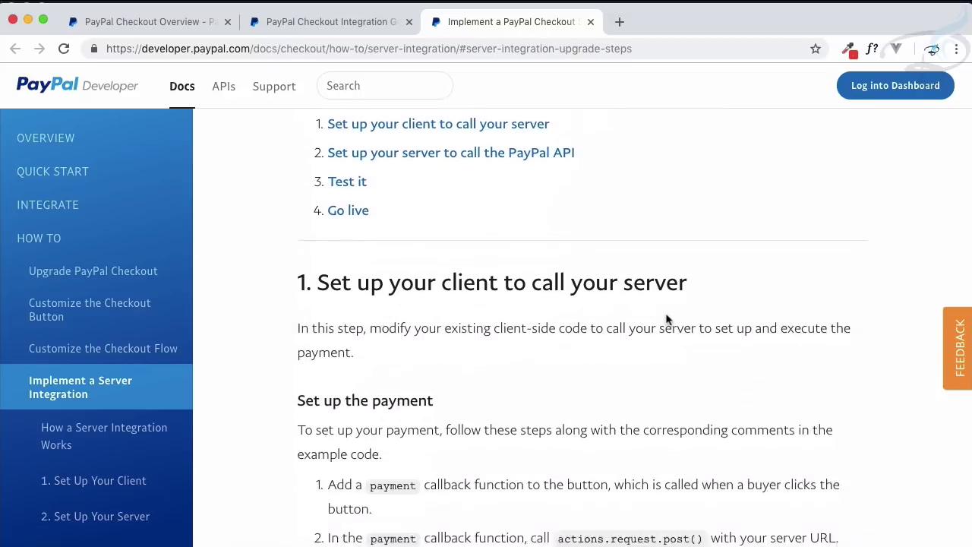
{"action": "scroll", "coordinate": [666, 319], "scroll_direction": "down", "scroll_amount": 5}
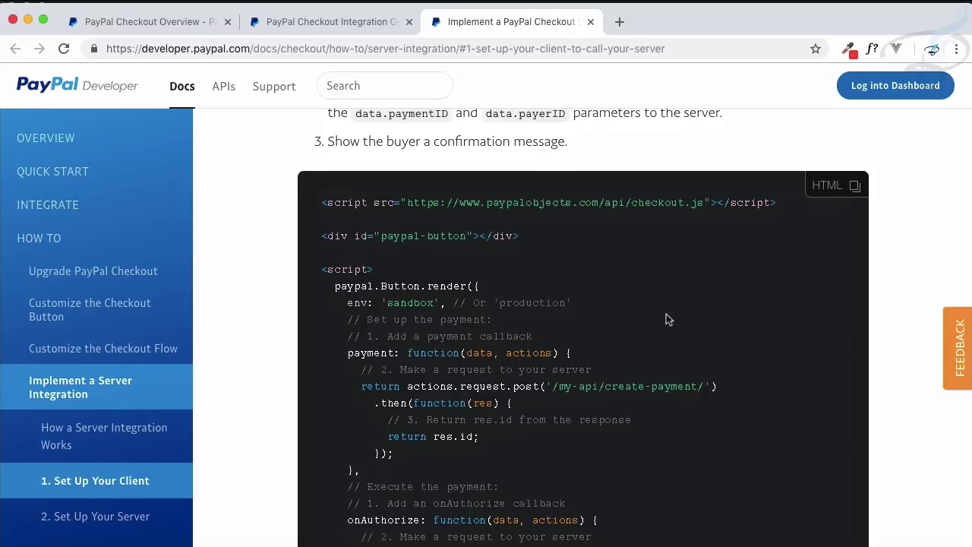
{"action": "scroll", "coordinate": [666, 319], "scroll_direction": "down", "scroll_amount": 2}
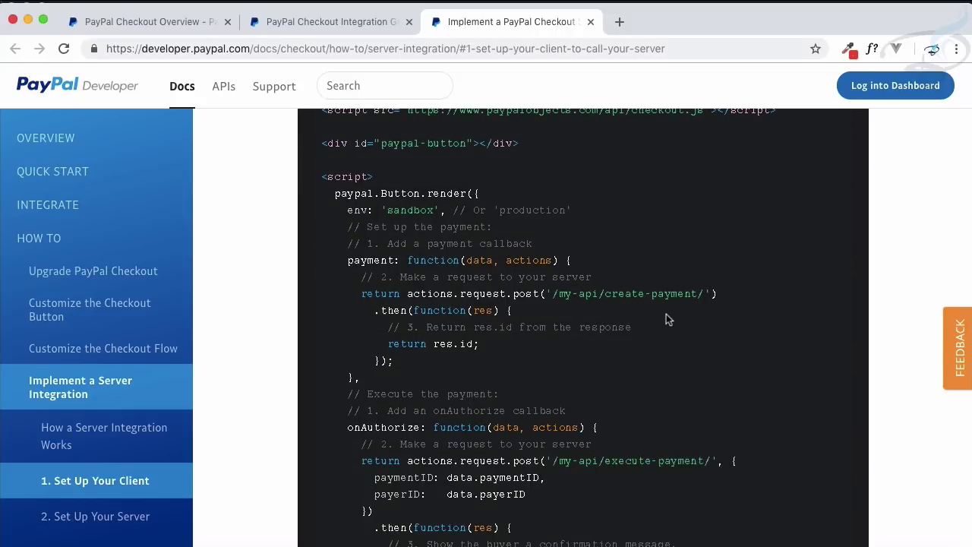
{"action": "scroll", "coordinate": [666, 314], "scroll_direction": "down", "scroll_amount": 3}
{"action": "scroll", "coordinate": [666, 313], "scroll_direction": "up", "scroll_amount": 1}
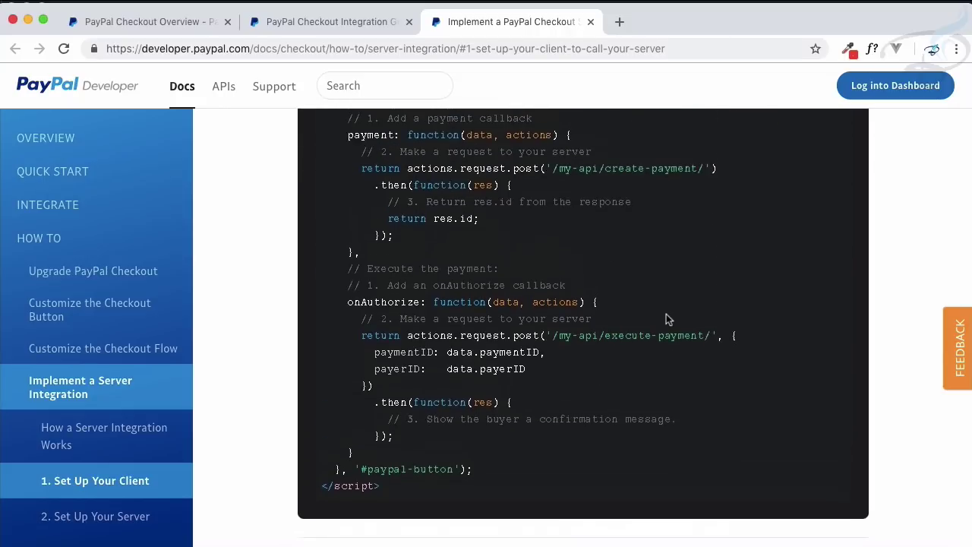
{"action": "scroll", "coordinate": [161, 385], "scroll_direction": "down", "scroll_amount": 5}
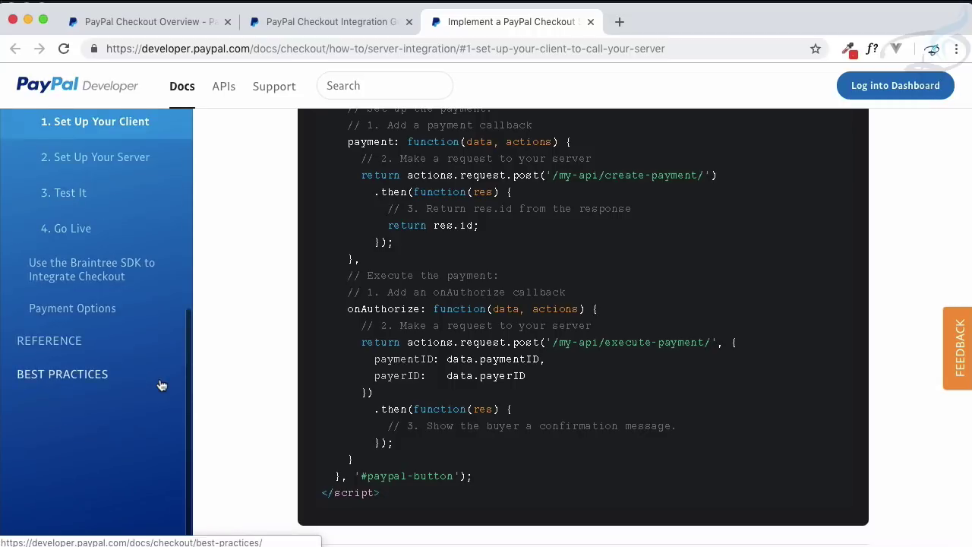
{"action": "left_click", "coordinate": [102, 343]}
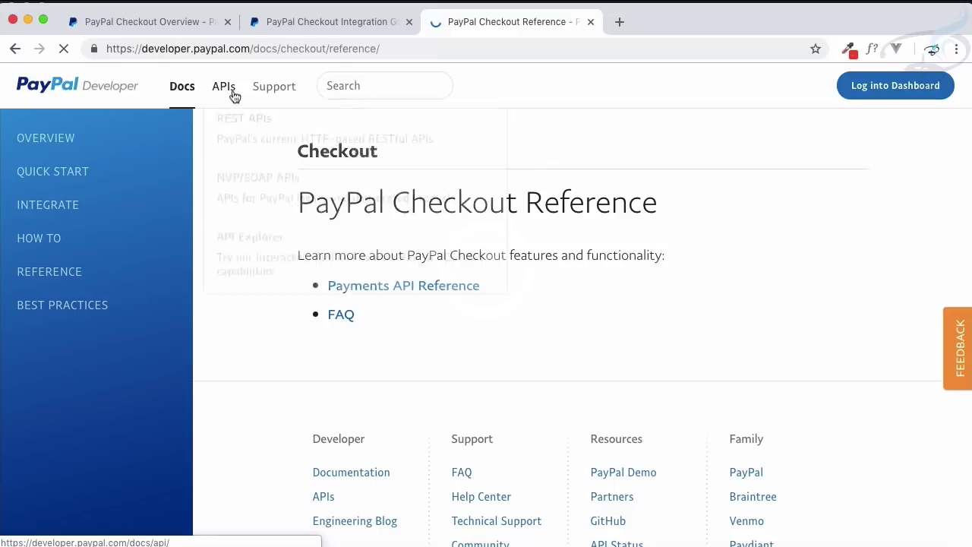
Step: Open the REST APIs docs and the REST SDKs list, then return to the Integration Guide tab
{"action": "mouse_move", "coordinate": [233, 93]}
{"action": "left_click", "coordinate": [242, 132]}
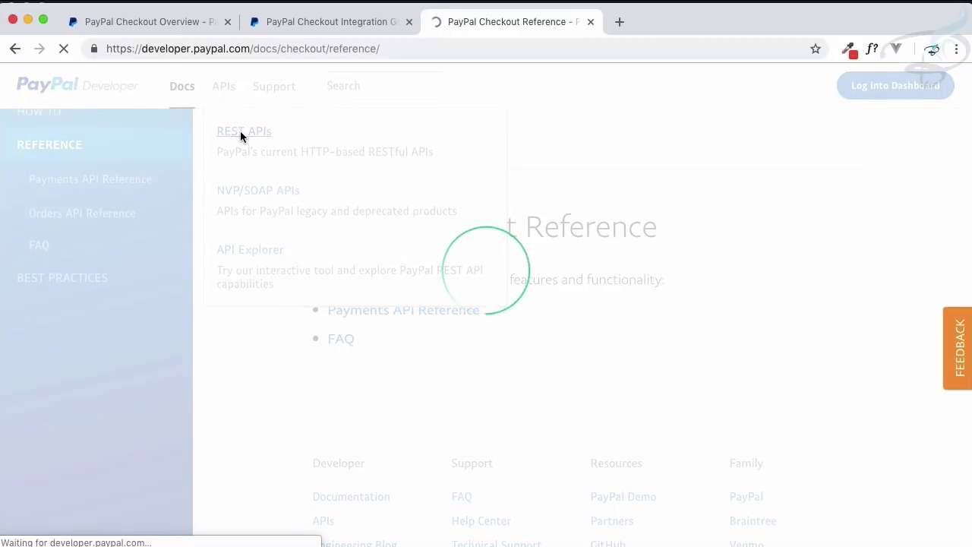
{"action": "scroll", "coordinate": [116, 348], "scroll_direction": "down", "scroll_amount": 10}
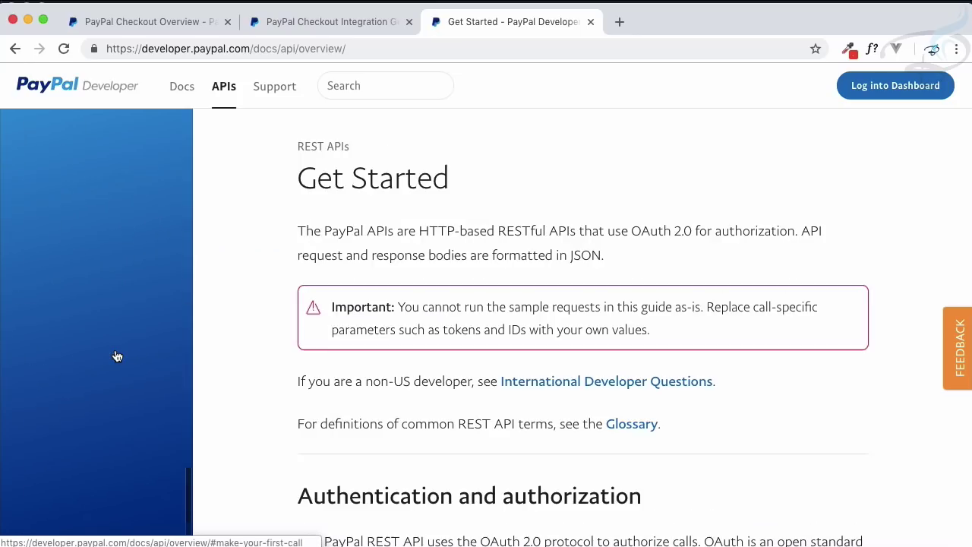
{"action": "scroll", "coordinate": [114, 352], "scroll_direction": "up", "scroll_amount": 5}
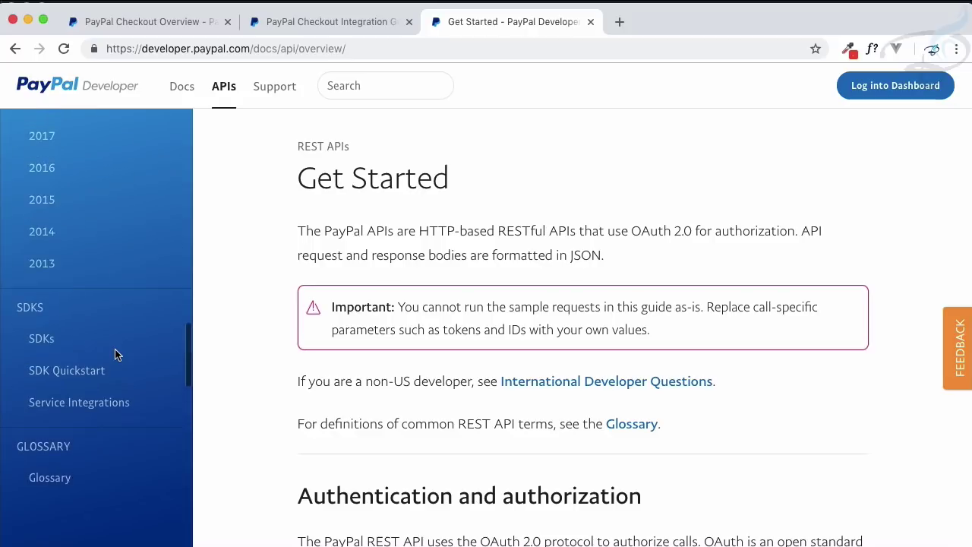
{"action": "left_click", "coordinate": [63, 339]}
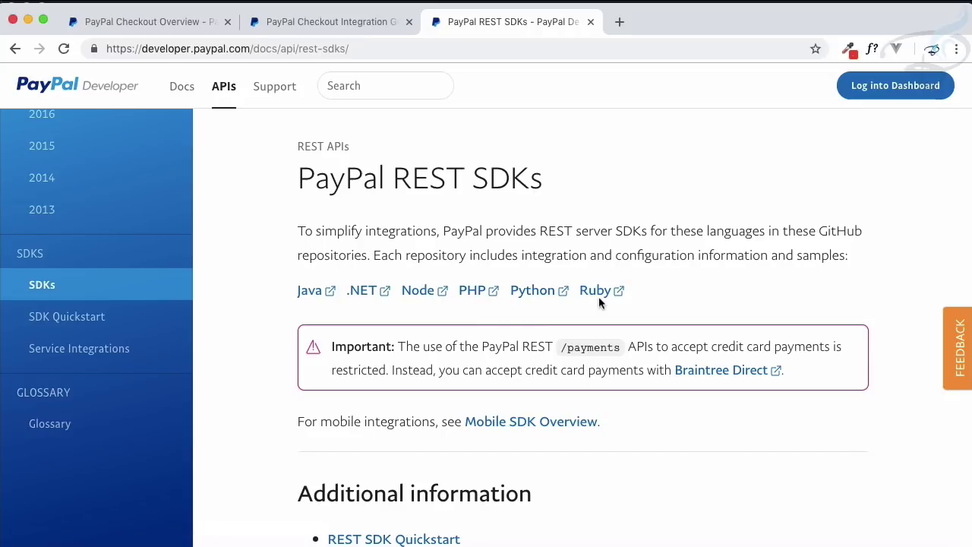
{"action": "scroll", "coordinate": [188, 304], "scroll_direction": "up", "scroll_amount": 15}
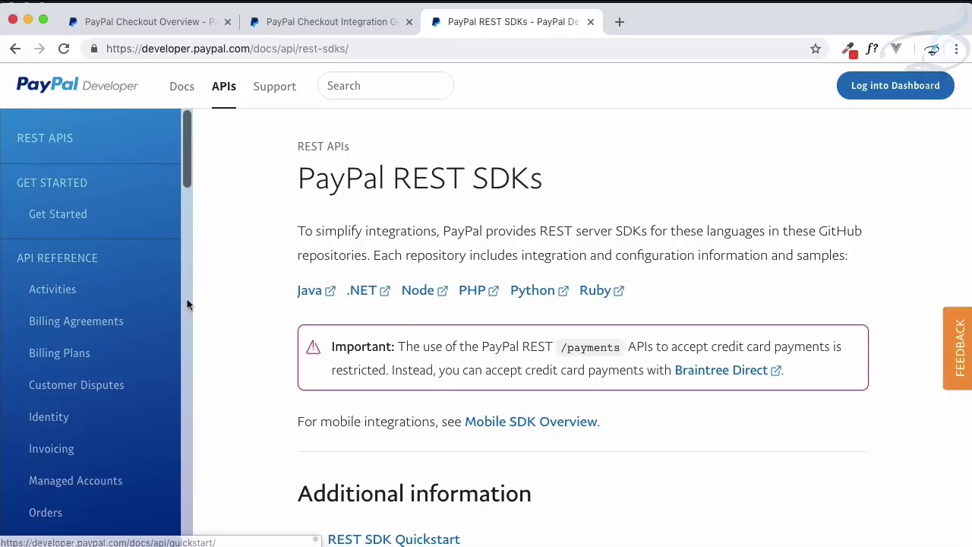
{"action": "key", "text": "ctrl+shift+Tab"}
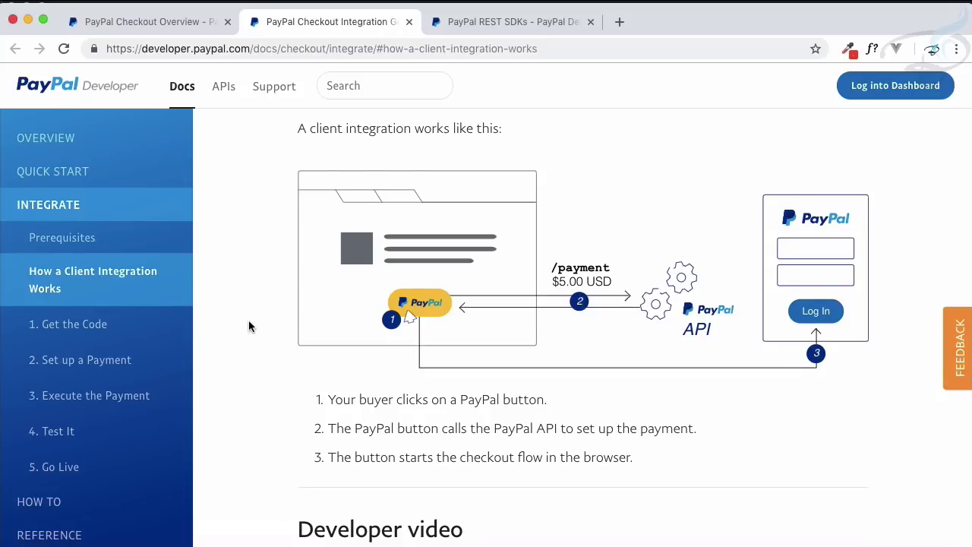
Step: Scroll to the '1. Get the Code' sample configuring a sandbox button with a 0.01 USD payment
{"action": "scroll", "coordinate": [249, 326], "scroll_direction": "up", "scroll_amount": 2}
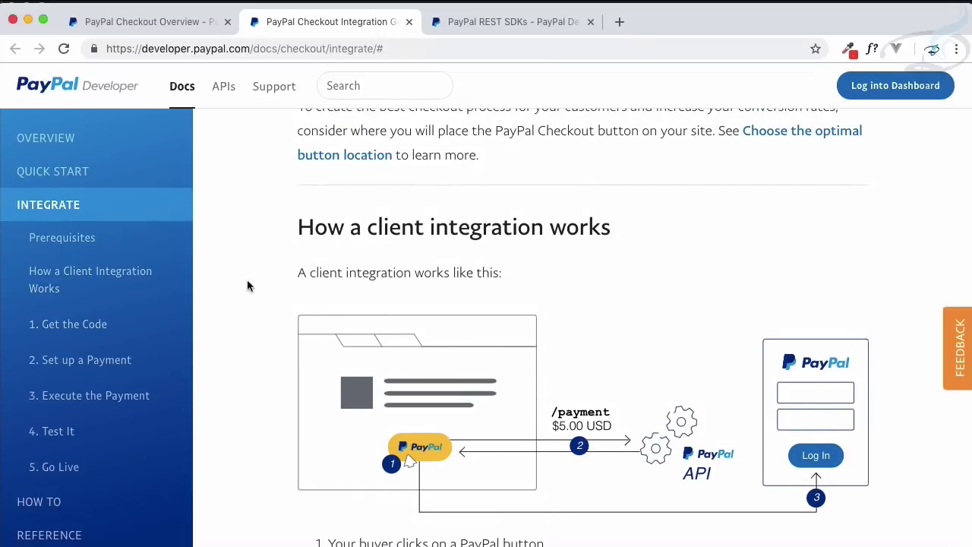
{"action": "scroll", "coordinate": [268, 287], "scroll_direction": "down", "scroll_amount": 10}
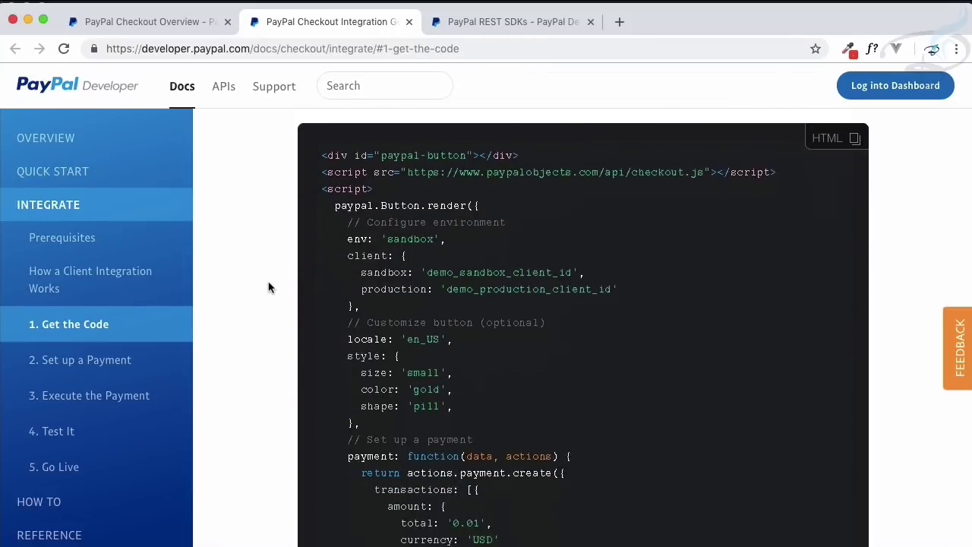
{"action": "scroll", "coordinate": [269, 287], "scroll_direction": "down", "scroll_amount": 2}
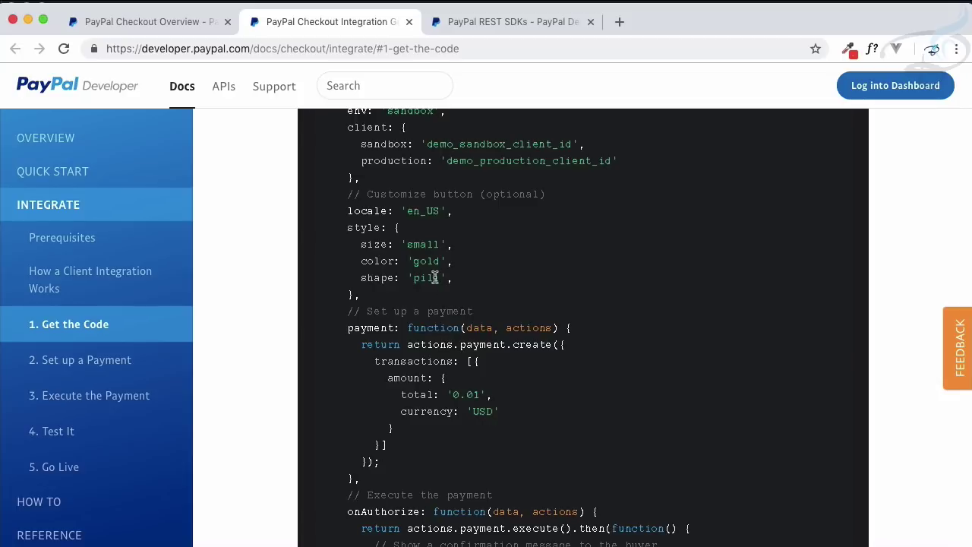
{"action": "scroll", "coordinate": [434, 278], "scroll_direction": "down", "scroll_amount": 2}
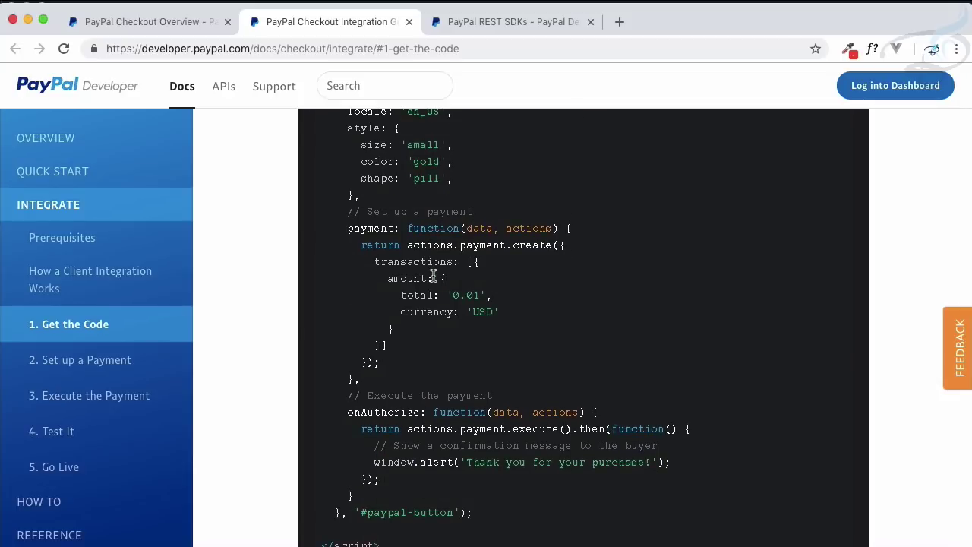